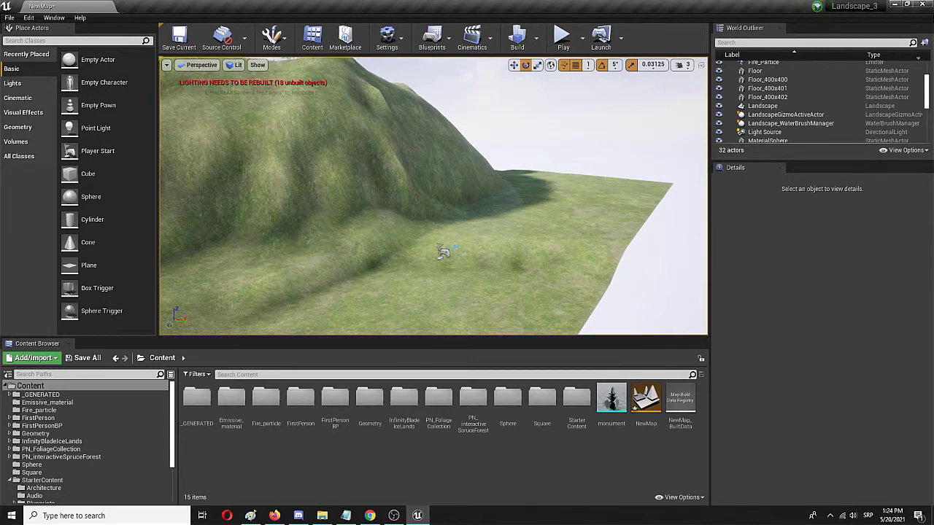
Place a Text Render actor on the grassy slope and raise it to Z 253
click(42, 40)
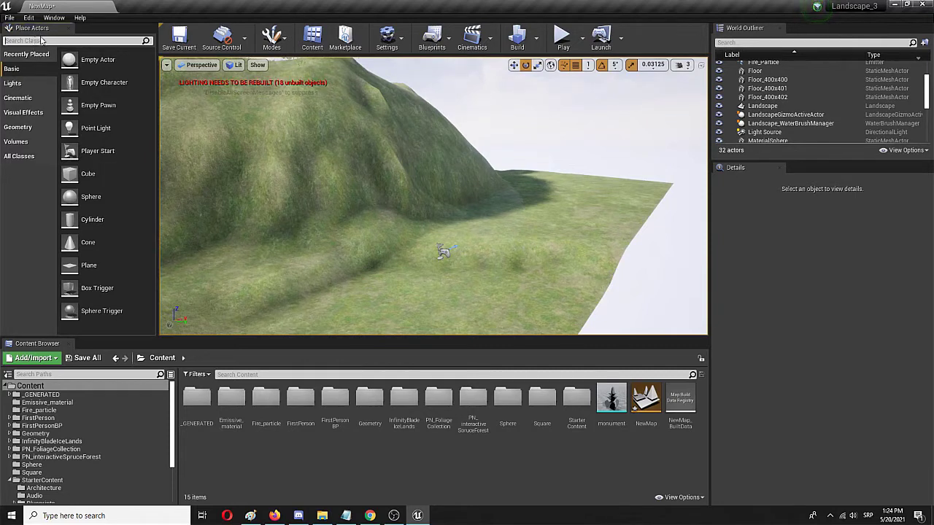
text(text)
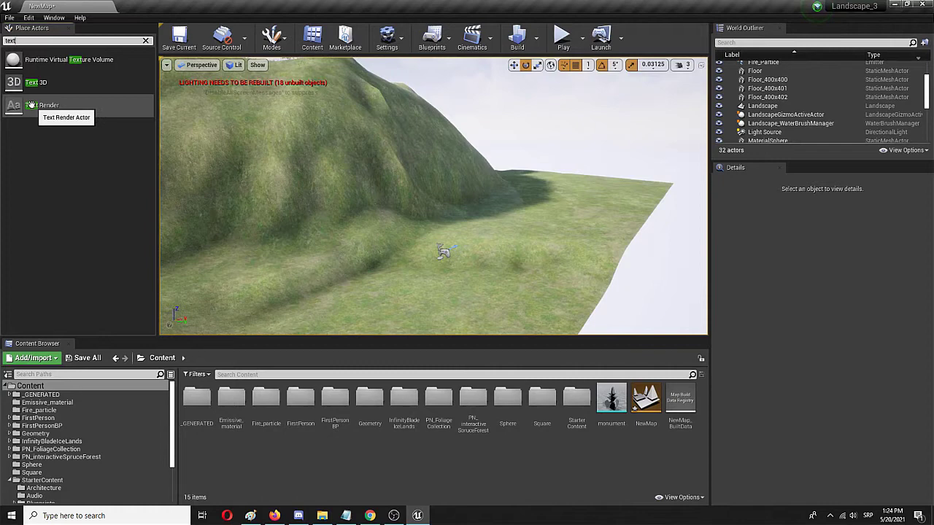
drag(30, 105, 377, 191)
key(w)
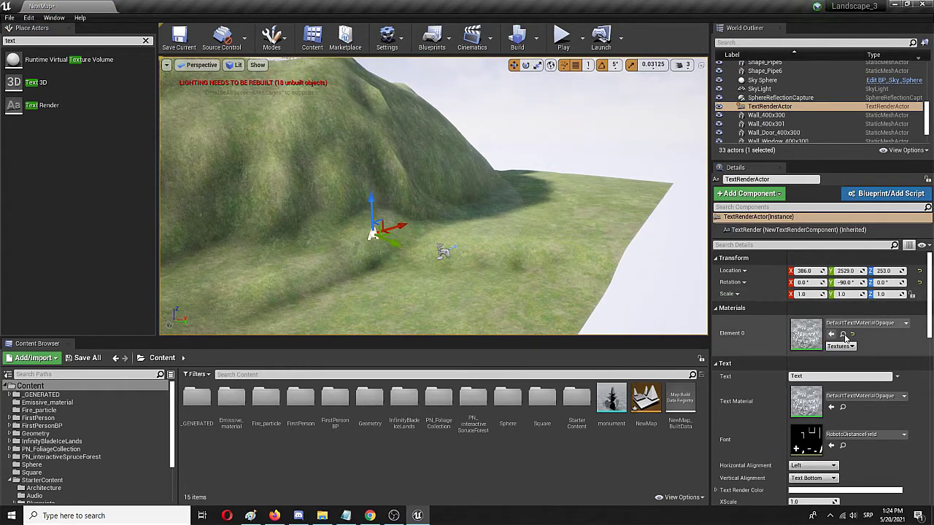
Change the Text Render actor's text from 'Text' to 'Hello!'
click(817, 377)
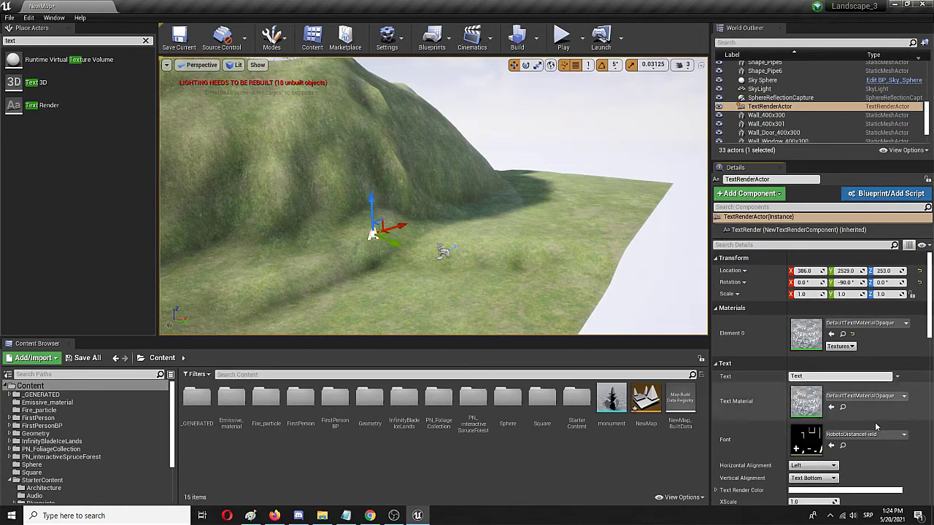
text(H)
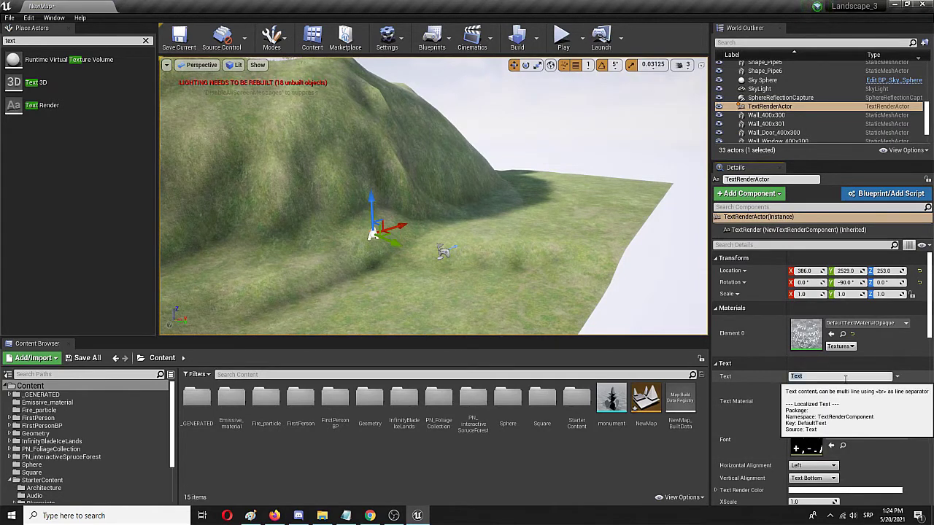
text(ello!)
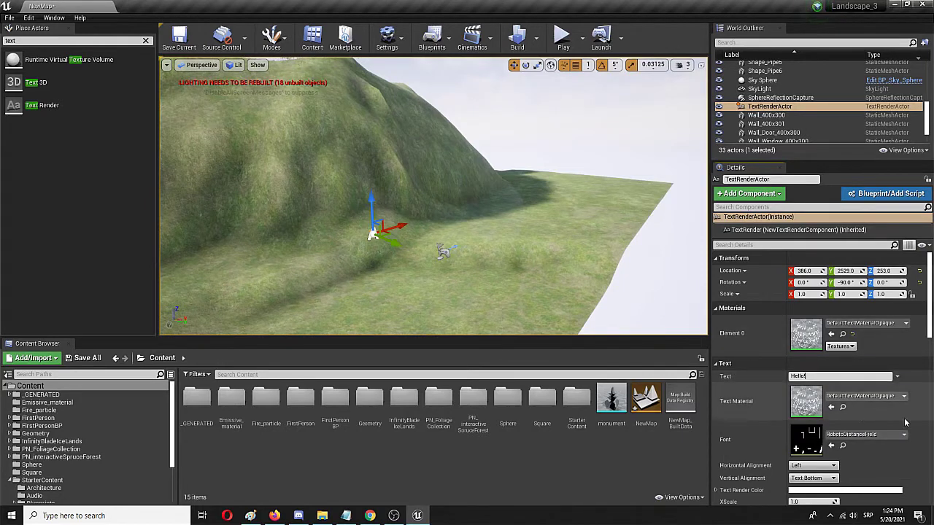
click(378, 238)
click(373, 235)
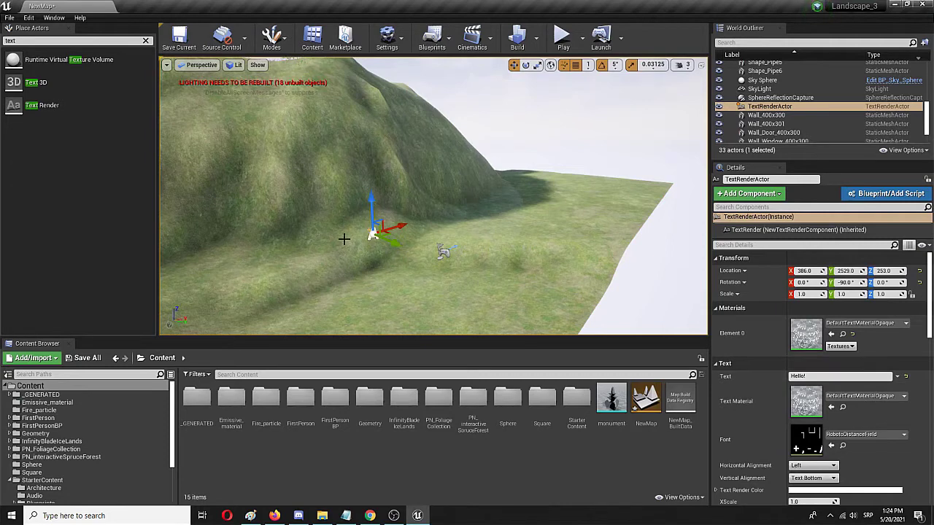
click(369, 259)
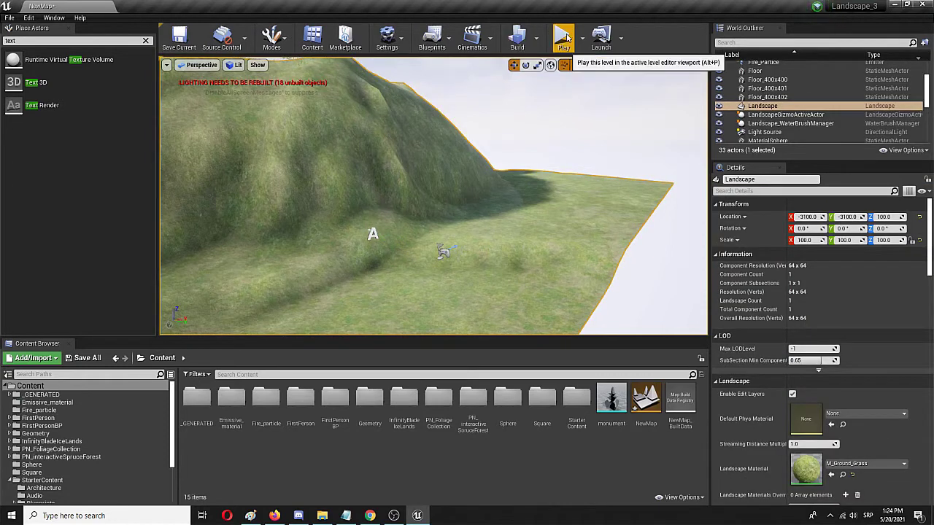
Preview the level in play mode, firing the gun and walking toward the Hello! text
click(563, 38)
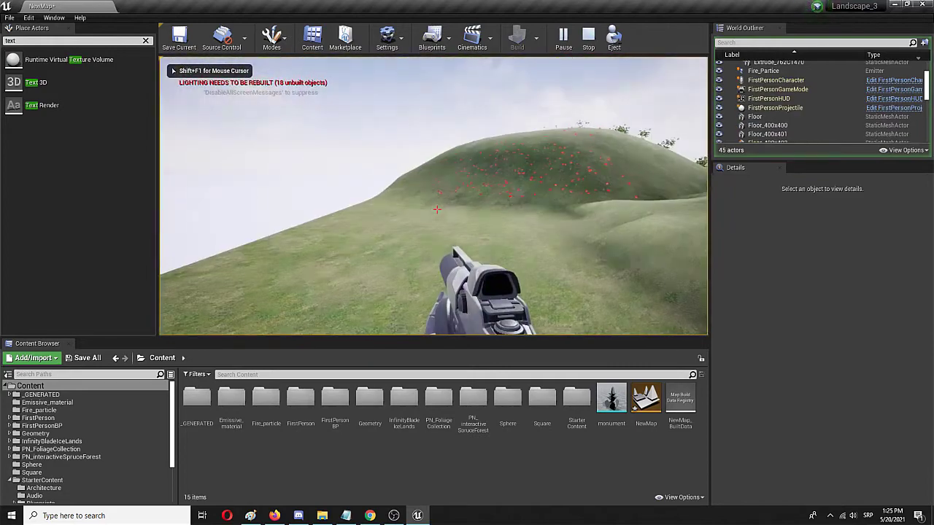
click(437, 209)
key(w)
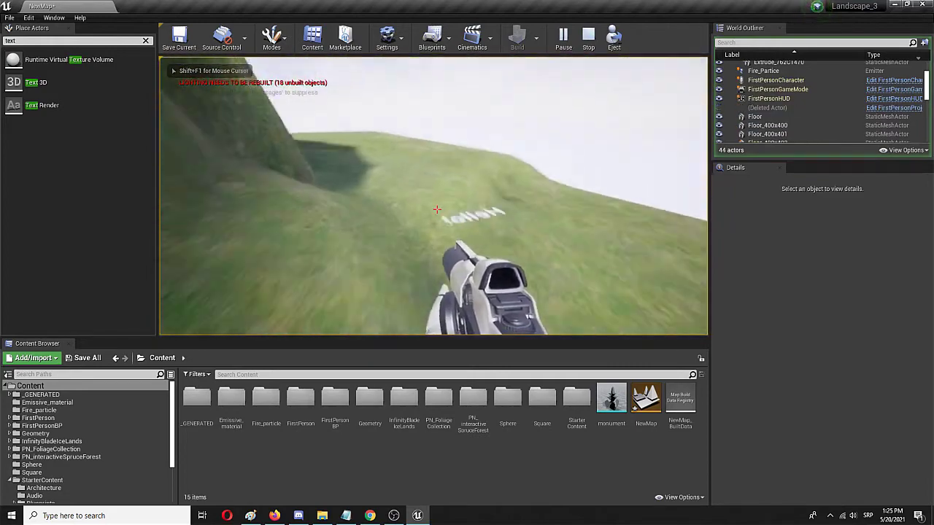
click(437, 209)
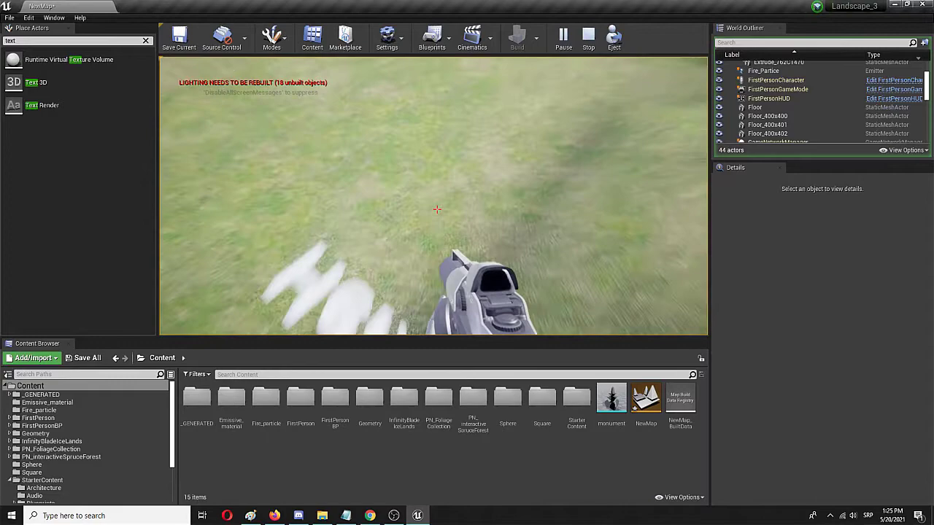
key(w)
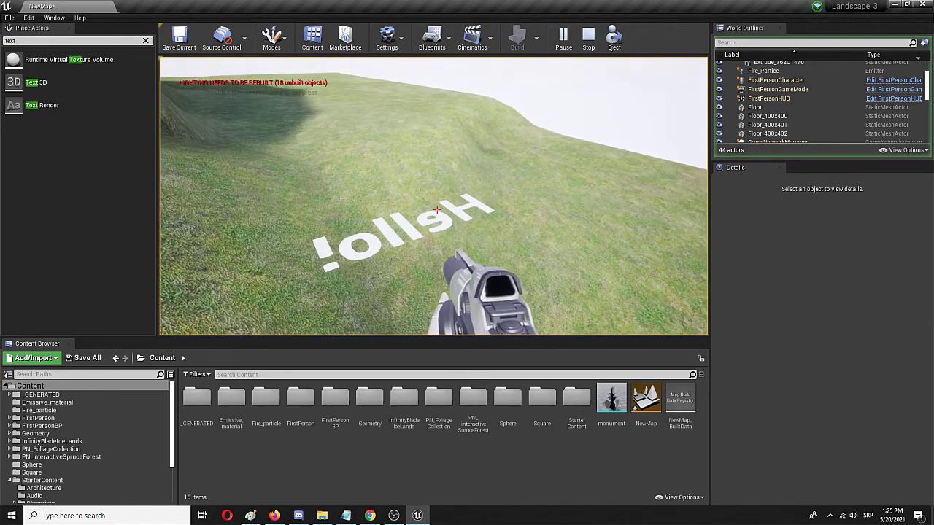
Stop the preview and delete the Hello! text actor, leaving 32 actors
key(Escape)
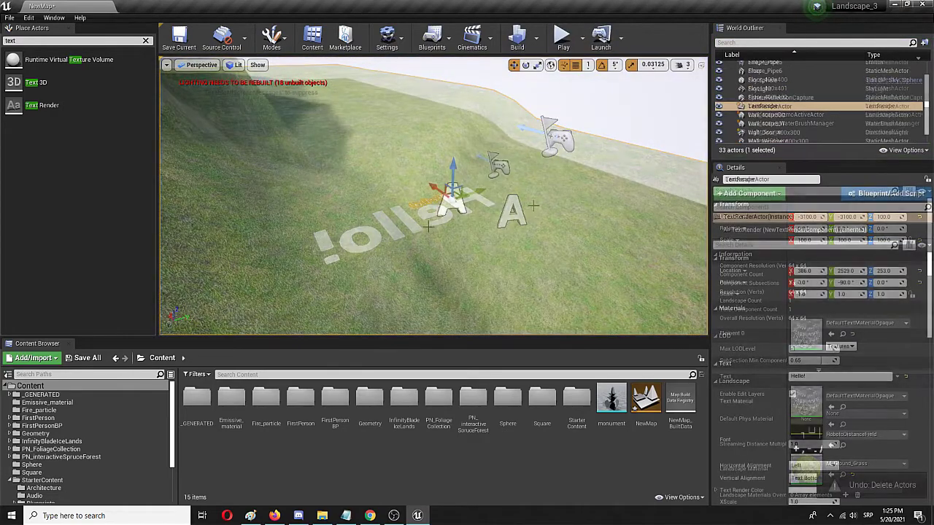
key(ctrl+z)
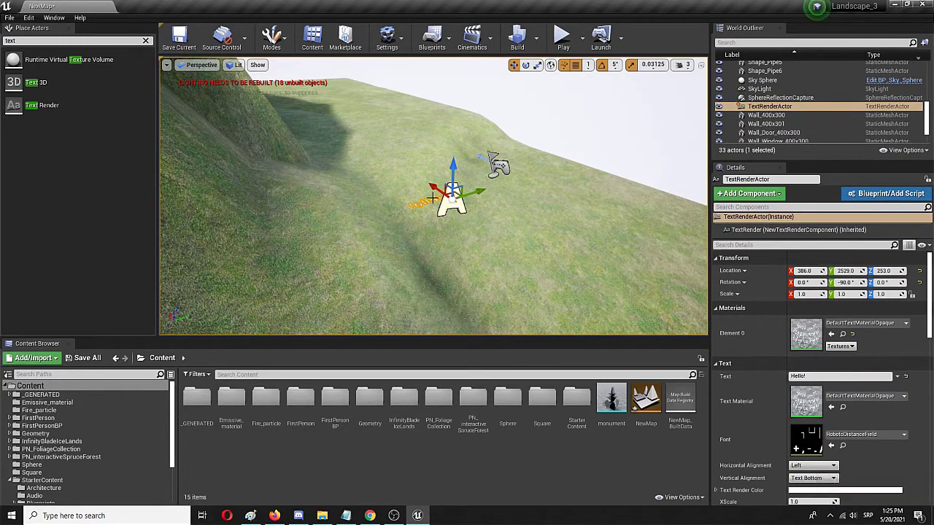
key(Delete)
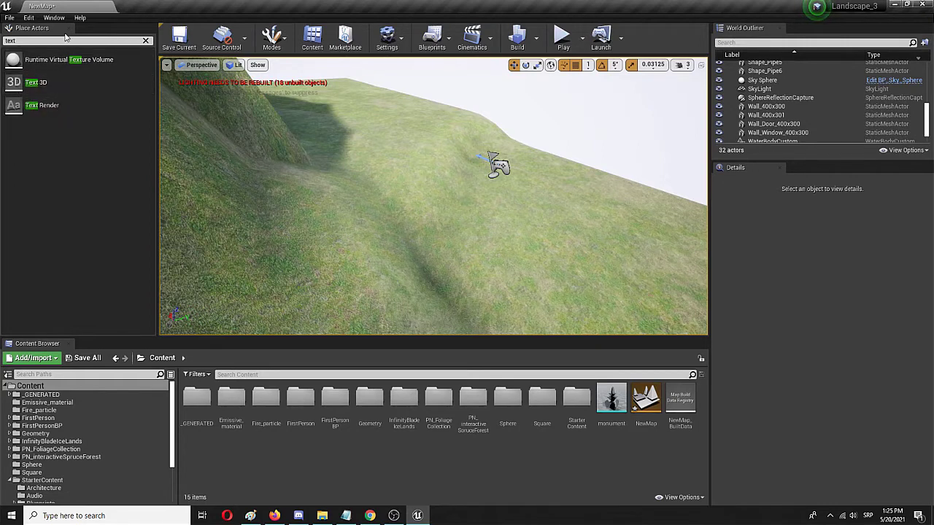
click(30, 18)
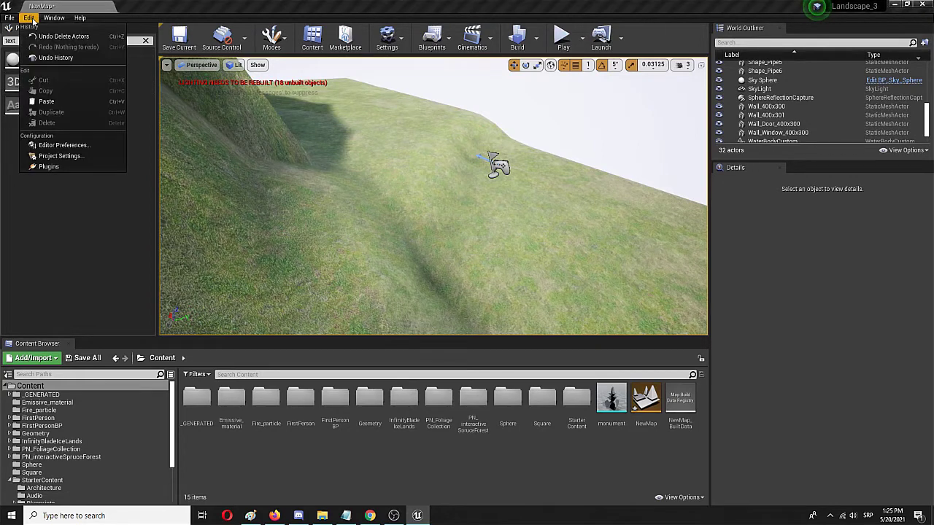
click(48, 166)
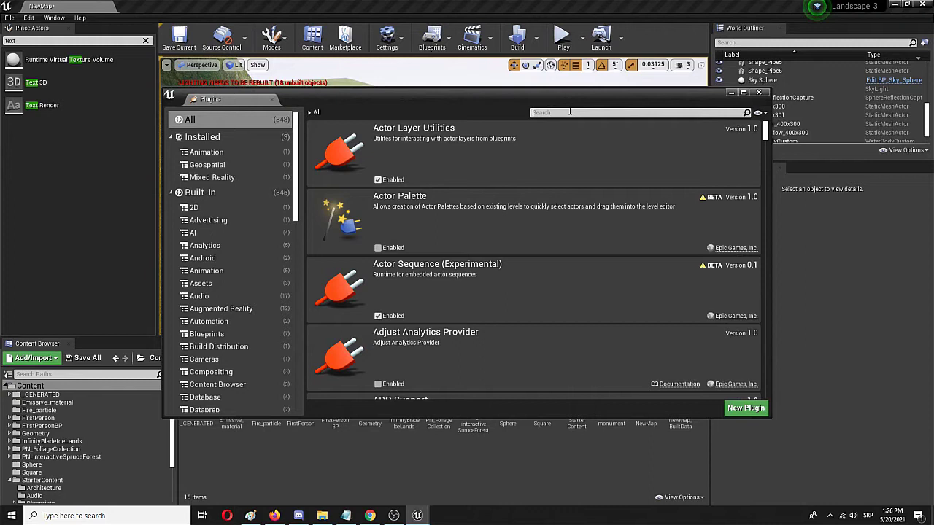
text(3d TEXT)
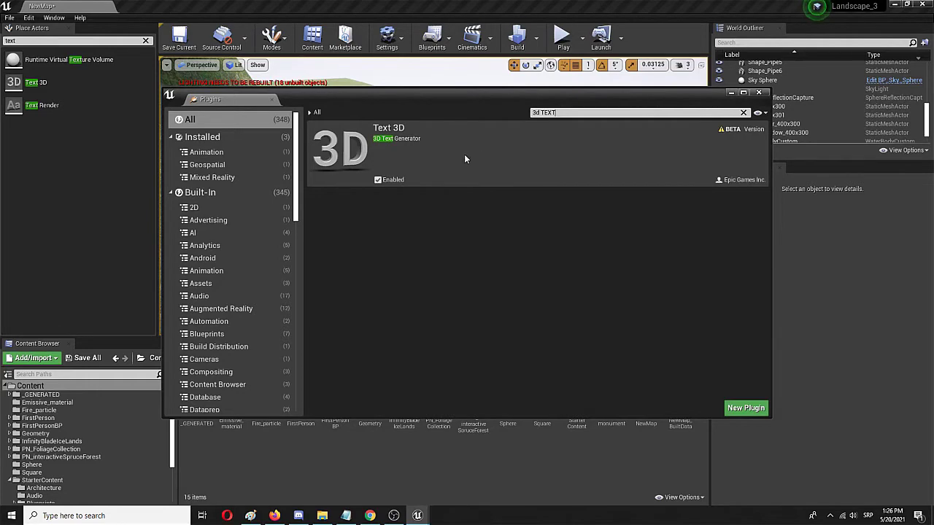
click(759, 92)
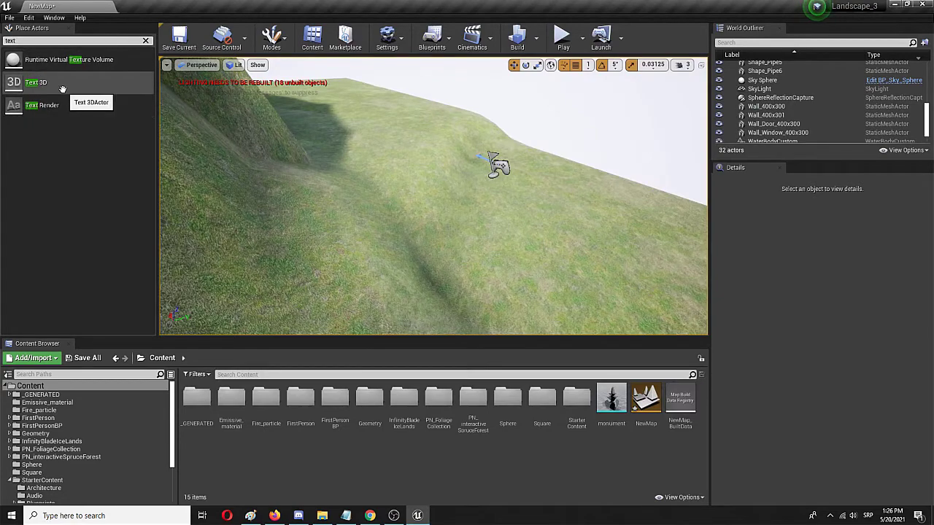
Place a Text 3D actor on the grass near the hill
right_drag(380, 181, 211, 128)
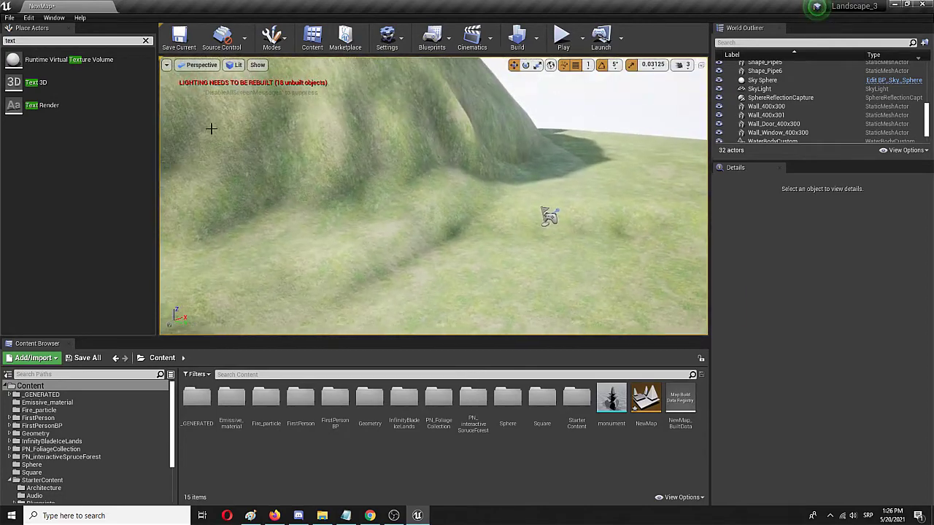
drag(37, 82, 442, 256)
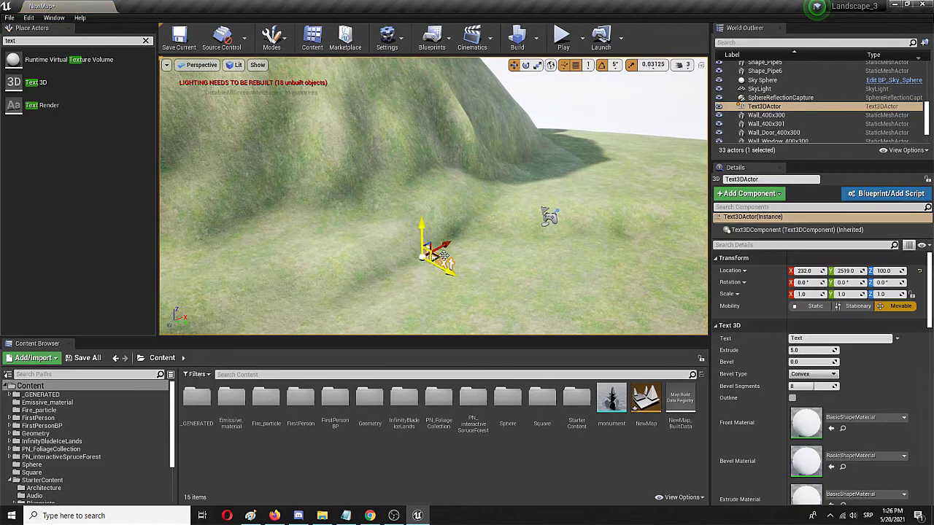
click(483, 253)
click(425, 255)
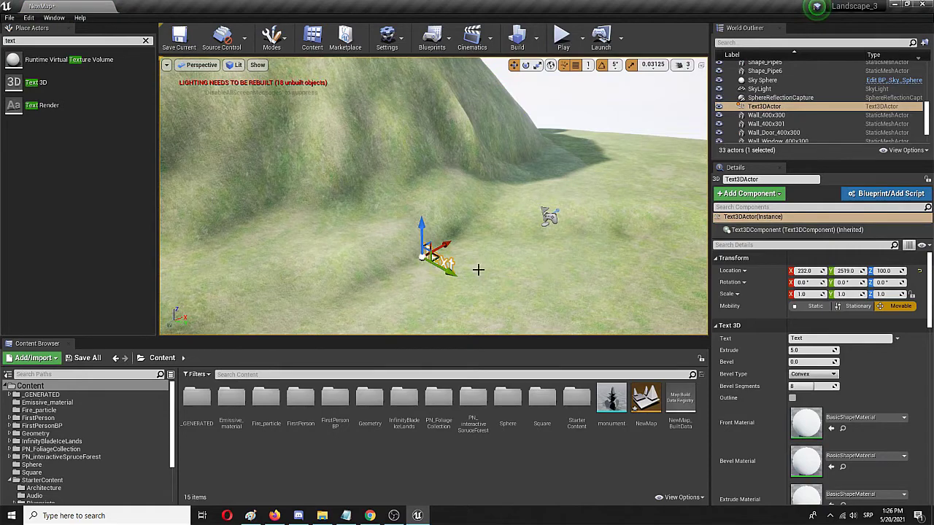
click(524, 276)
click(436, 257)
Check the Text 3D actor's Extrude value of 5.0 and move the view closer
click(812, 351)
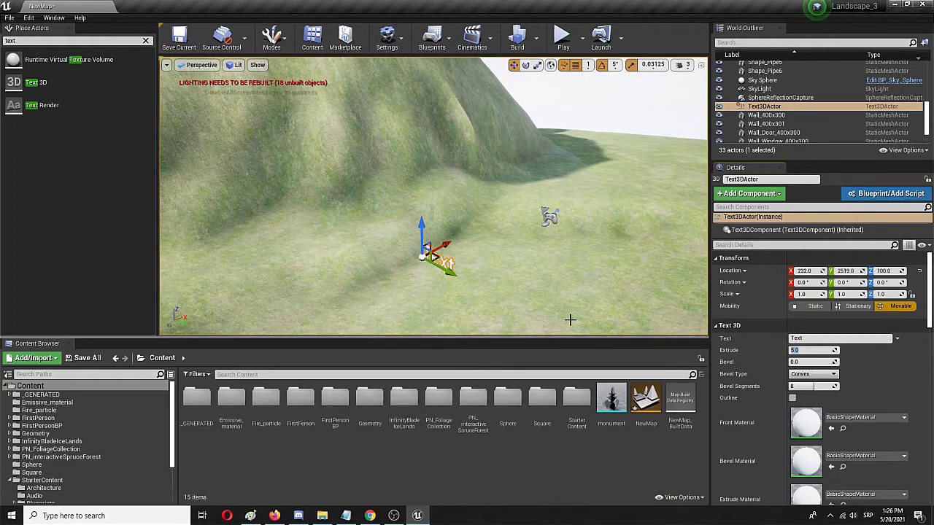
scroll(541, 324, up, 3)
right_drag(541, 324, 542, 343)
Make the 3D text read 'Welcome!' and raise its extrusion depth to 15.0
scroll(542, 324, up, 4)
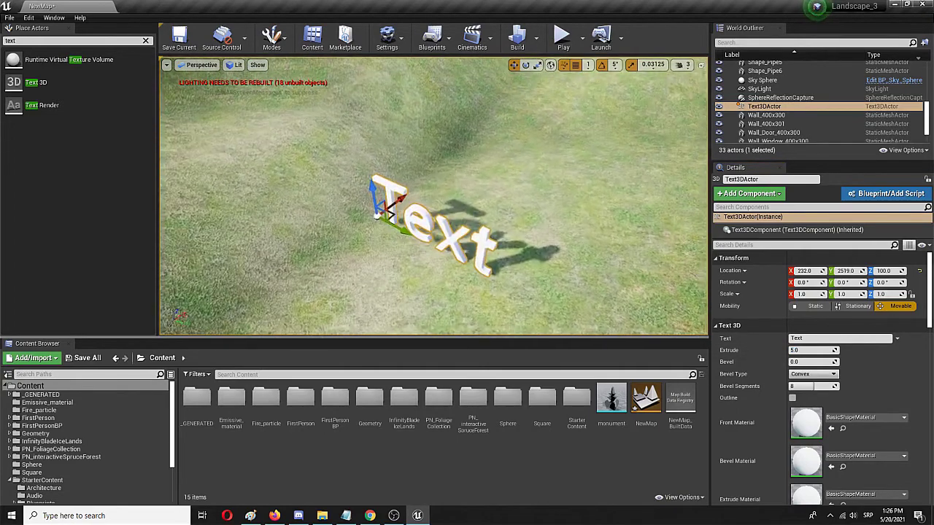
click(839, 338)
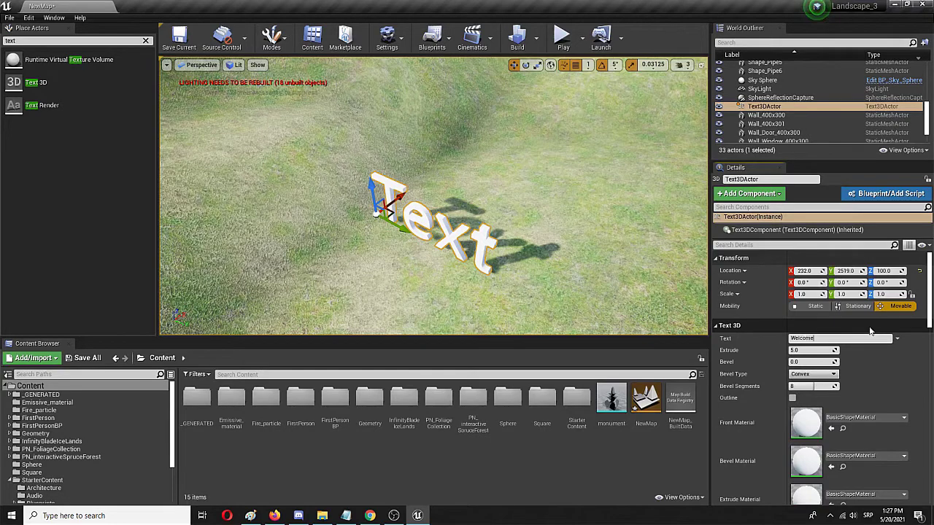
drag(590, 258, 596, 238)
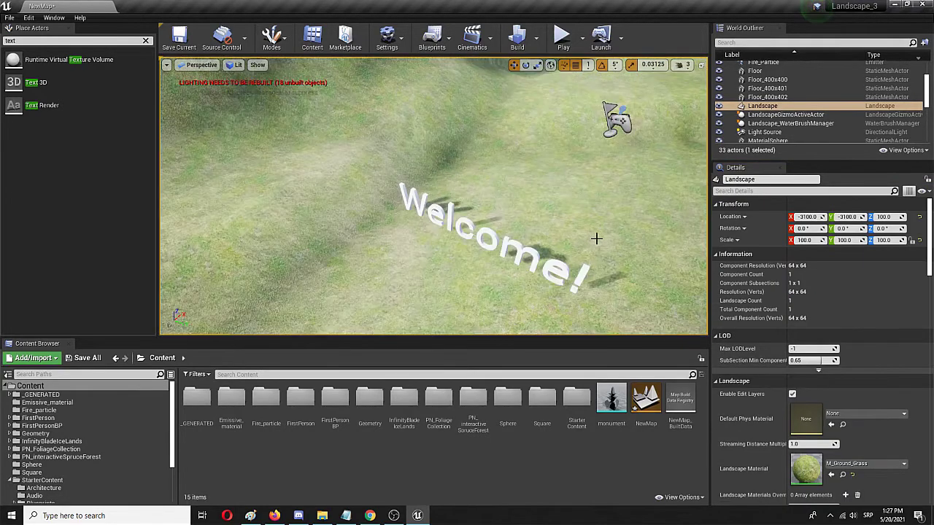
click(506, 243)
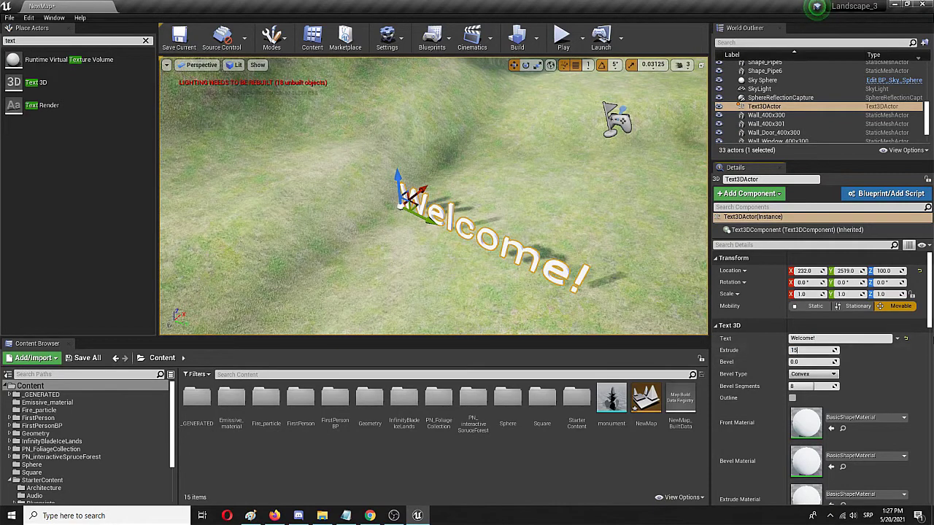
key(Return)
click(494, 264)
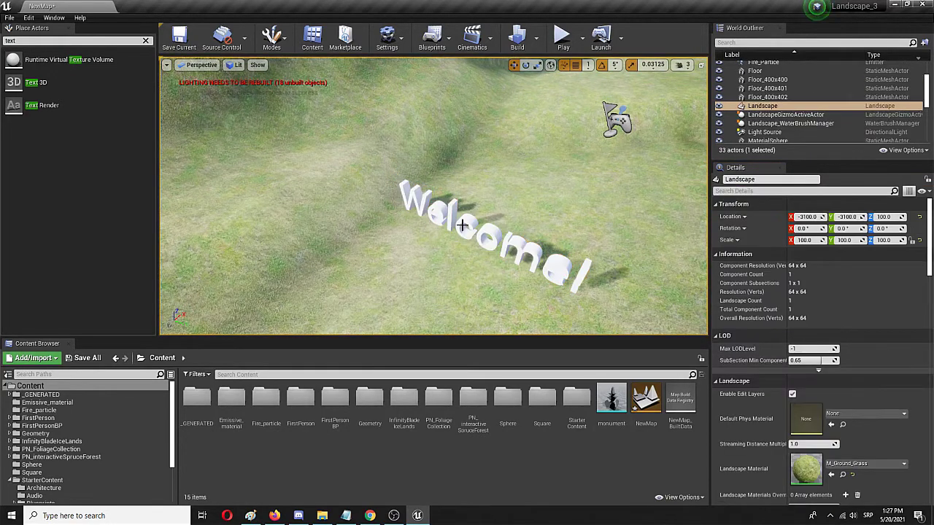
click(534, 254)
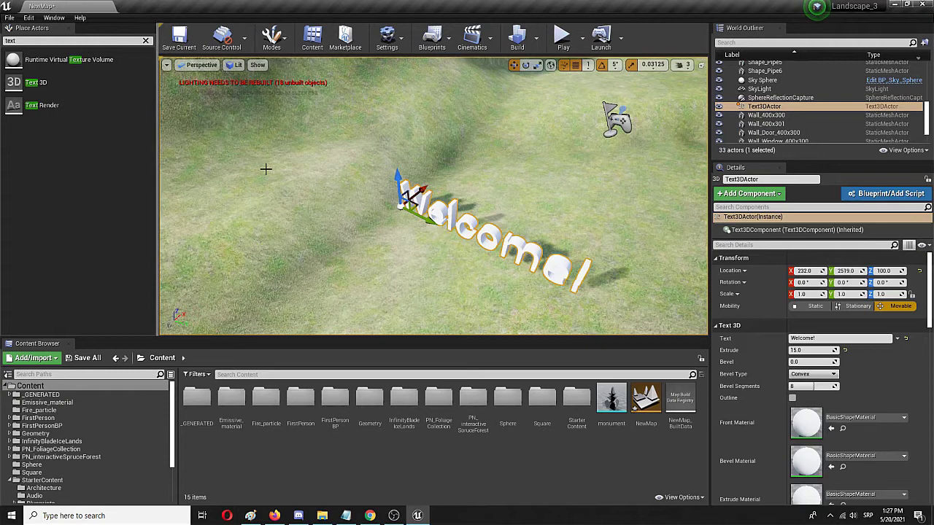
Scale the Welcome! text taller along Z and wider along Y
key(e)
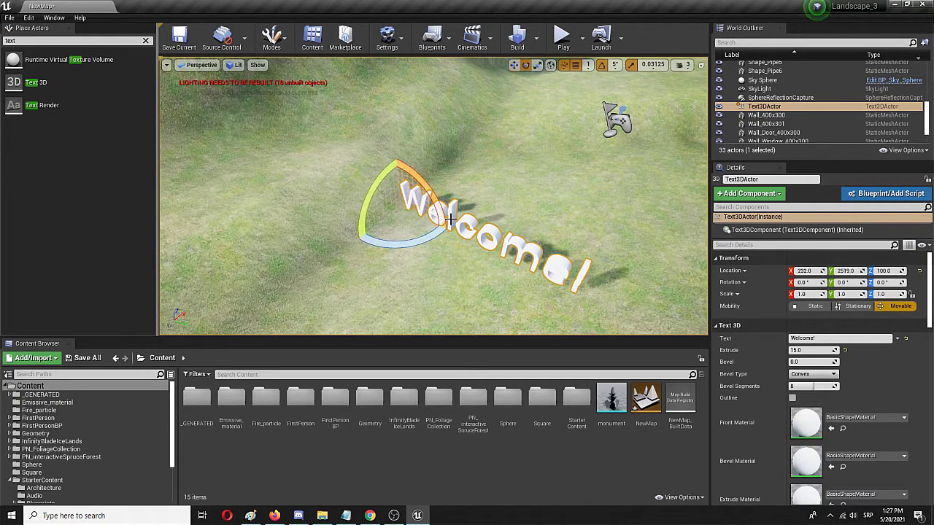
key(r)
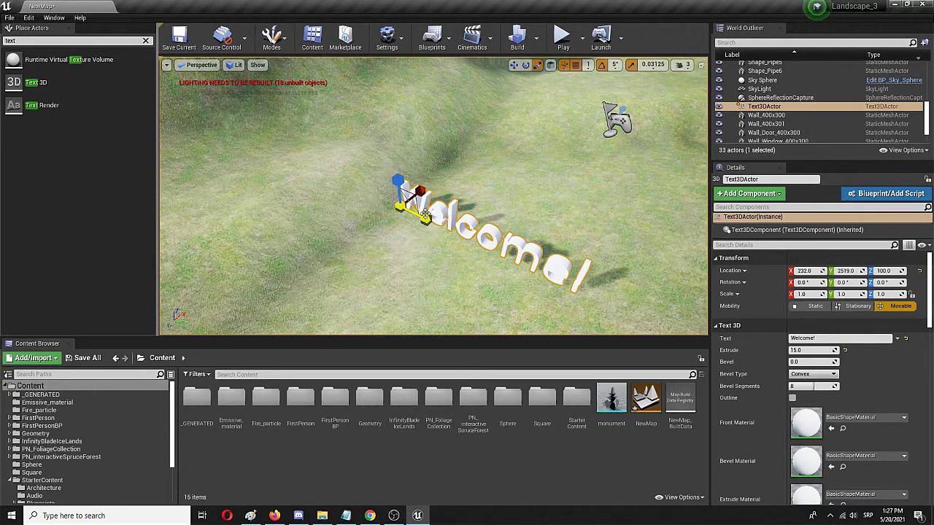
drag(398, 181, 397, 162)
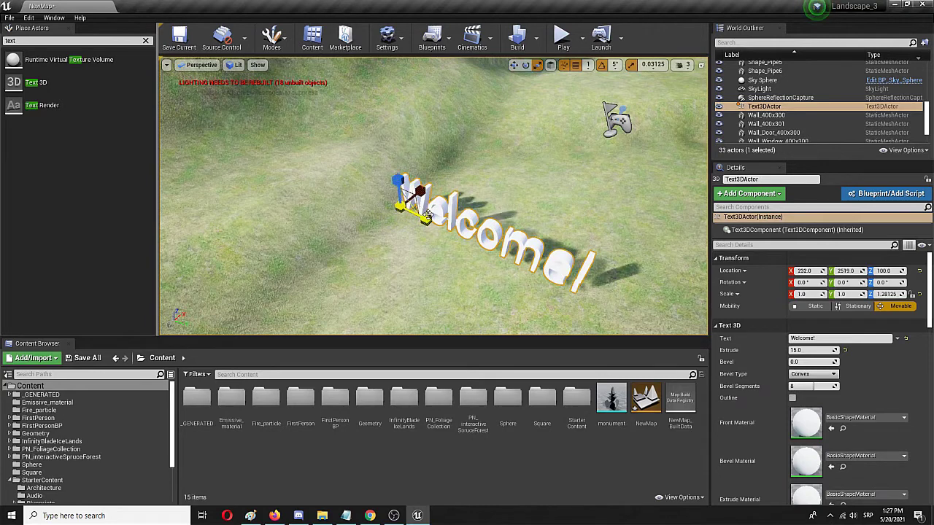
drag(425, 216, 445, 226)
Raise the Welcome! text above the ground and adjust its Y and X position
key(w)
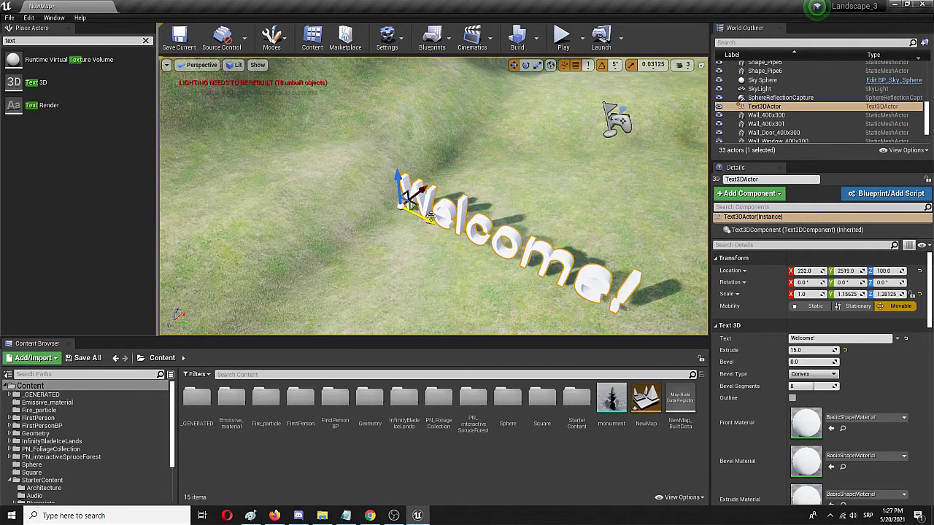
drag(400, 177, 401, 140)
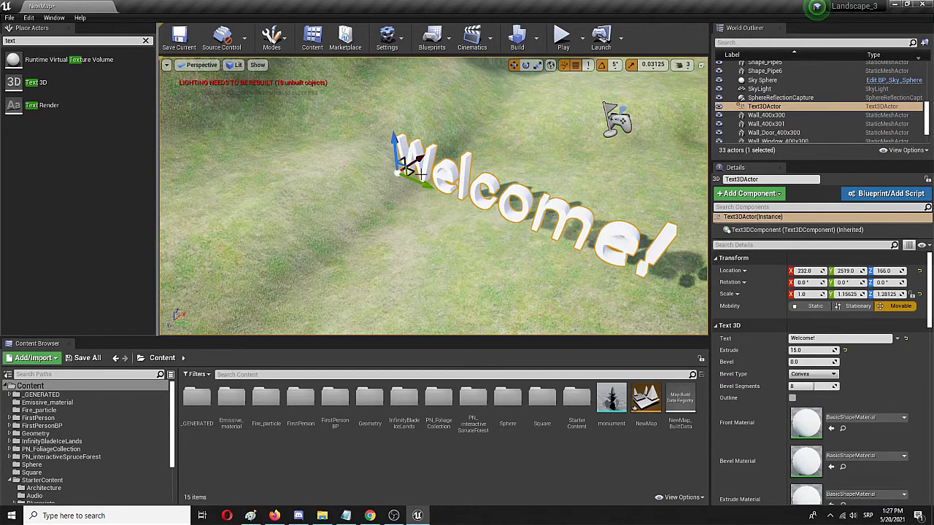
drag(422, 182, 402, 172)
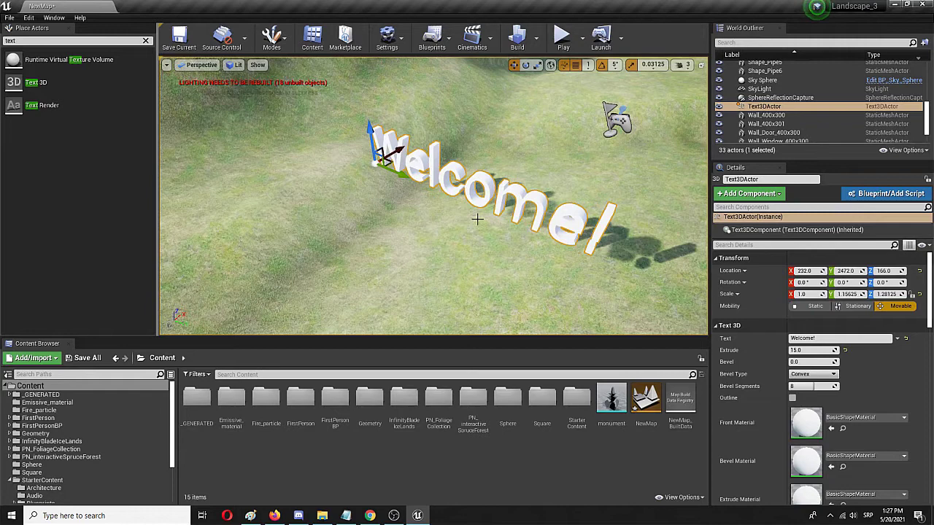
mouse_move(371, 142)
mouse_down()
mouse_move(400, 138)
mouse_move(380, 139)
mouse_up()
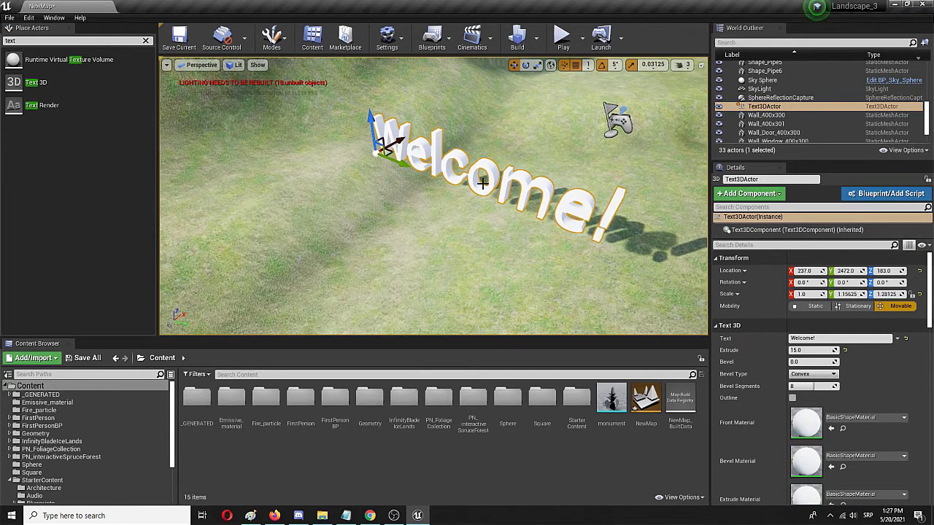
Rotate the Welcome! text to about -20° around its vertical axis
key(e)
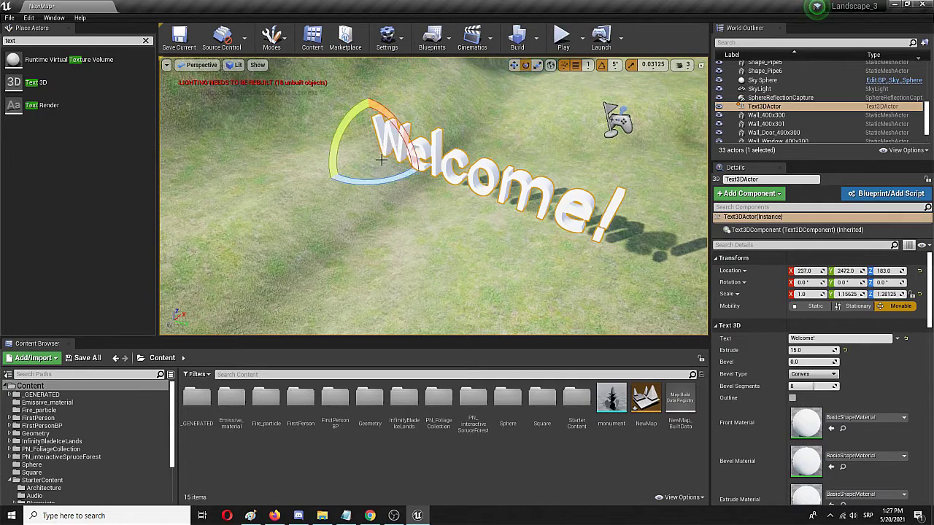
drag(377, 180, 389, 214)
right_drag(323, 194, 323, 195)
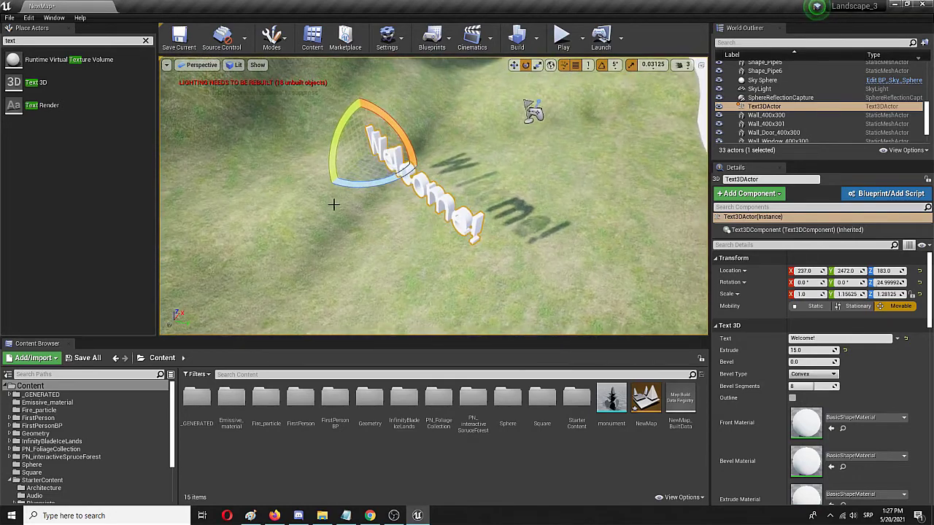
click(333, 202)
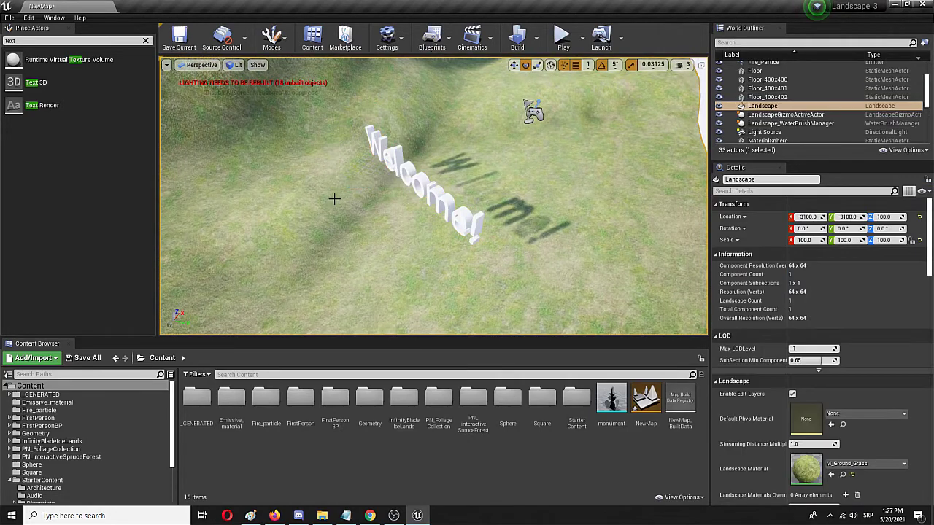
click(439, 207)
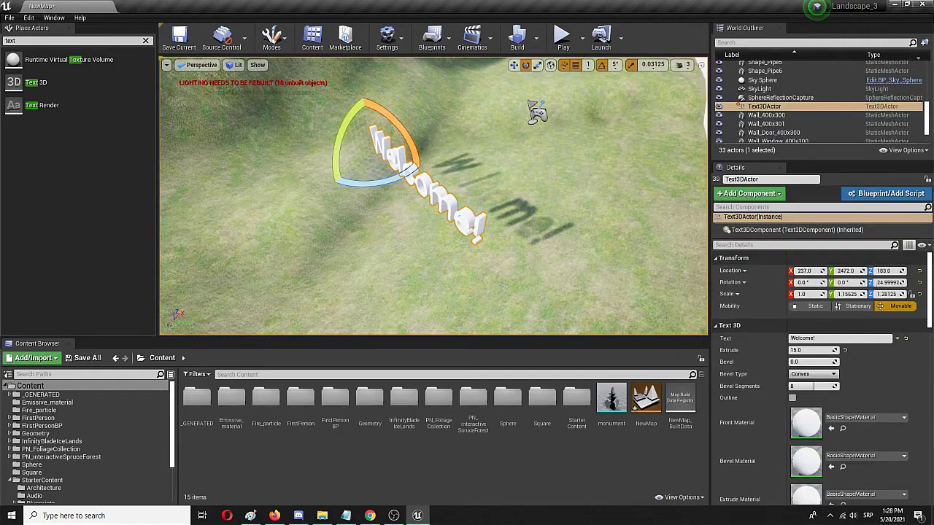
key(f)
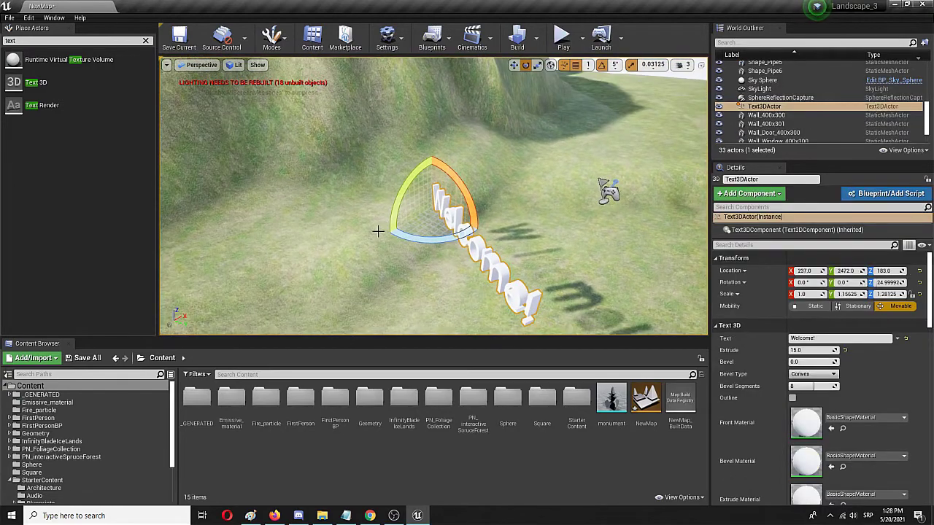
drag(381, 230, 482, 206)
Duplicate the Welcome! text, placing the copy up-right at 1060, 2719, 103
mouse_move(564, 263)
right_down()
mouse_move(598, 264)
mouse_move(564, 263)
mouse_move(576, 264)
right_up()
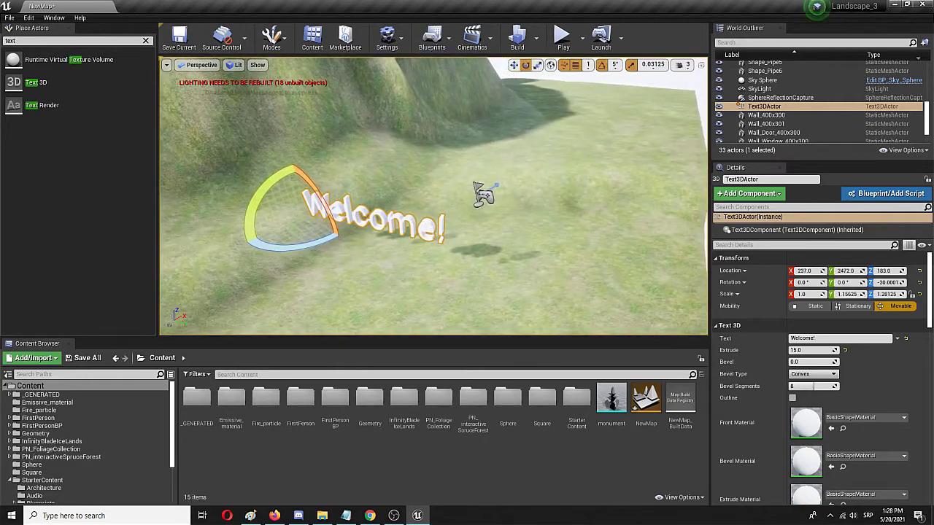
click(397, 231)
click(378, 215)
key(w)
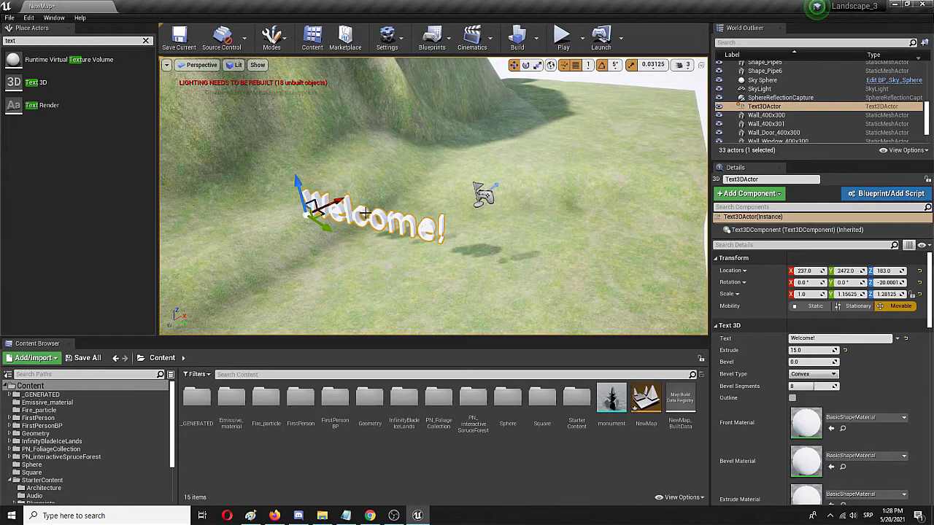
alt+drag(364, 212, 584, 149)
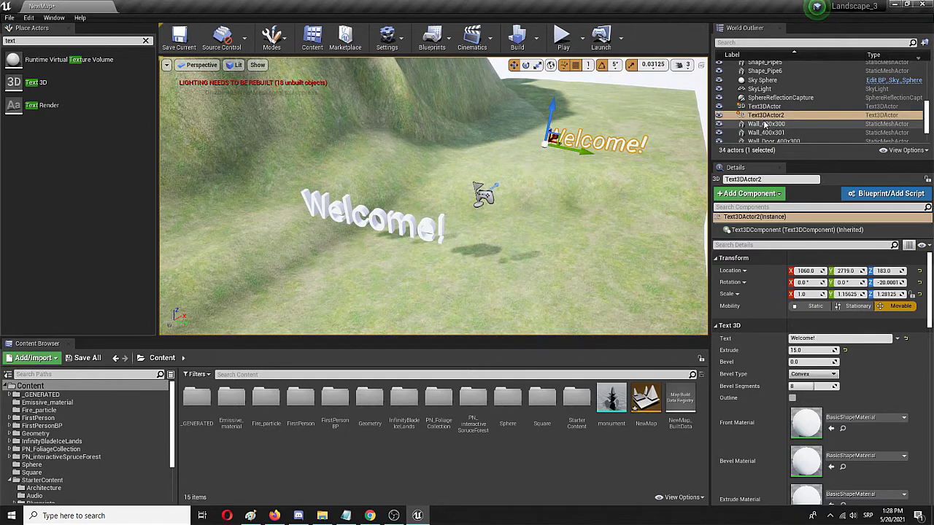
Change the copy's text to 'To the demo Level' and slide it to Y 2575
click(830, 339)
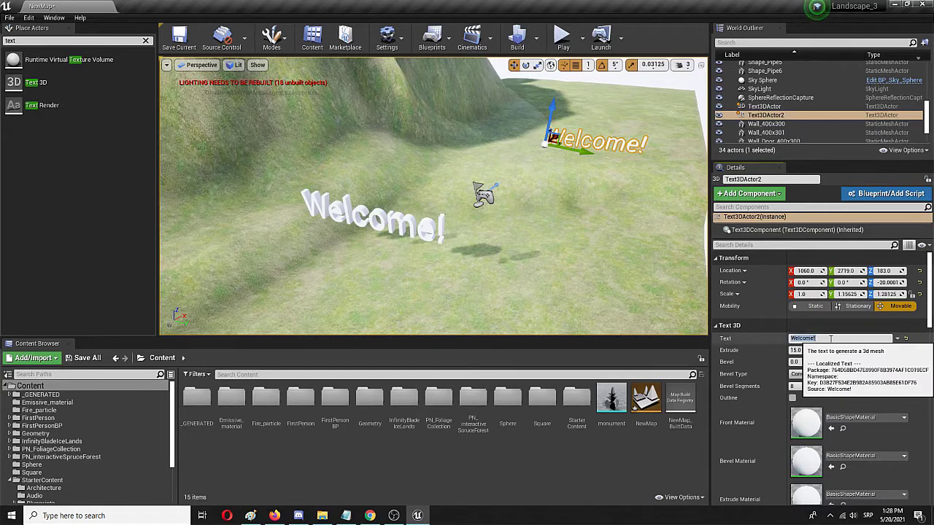
text(To the demo Level)
key(Return)
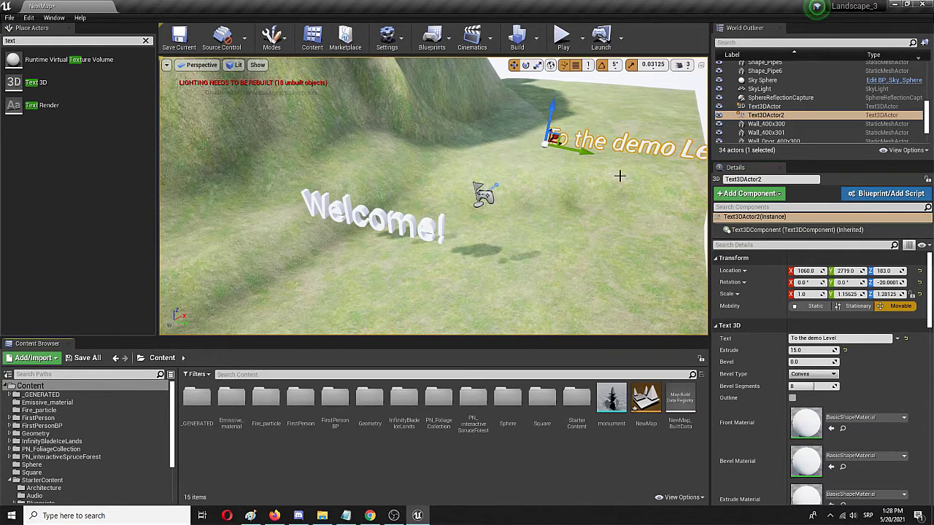
drag(581, 151, 547, 146)
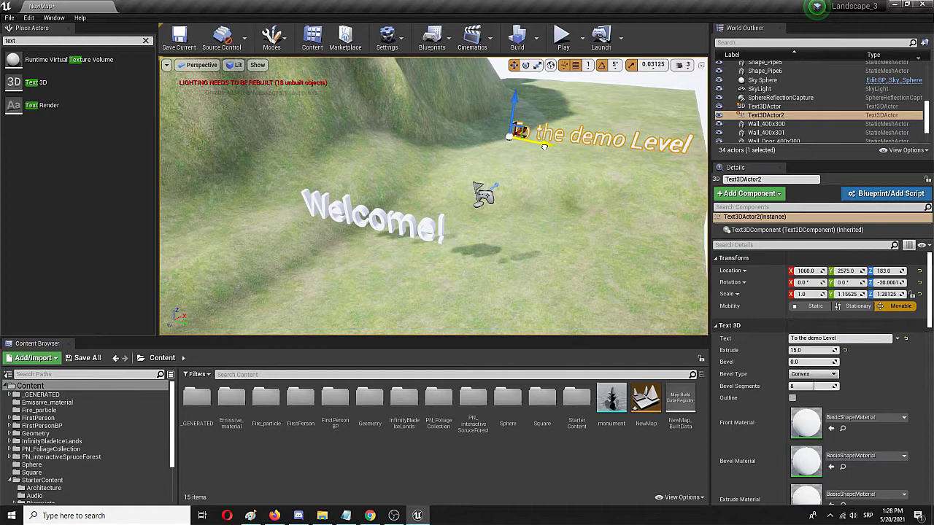
Set the copy's extrusion depth to 30
click(823, 350)
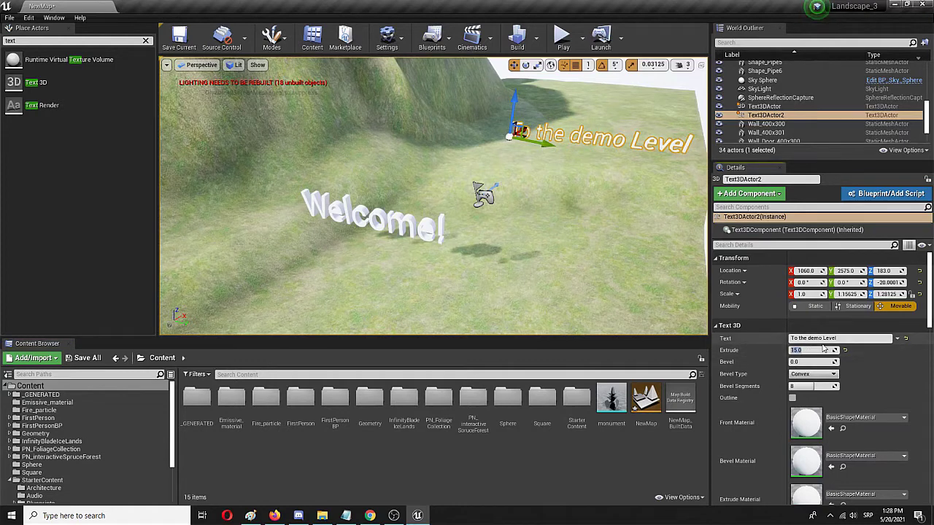
text(30)
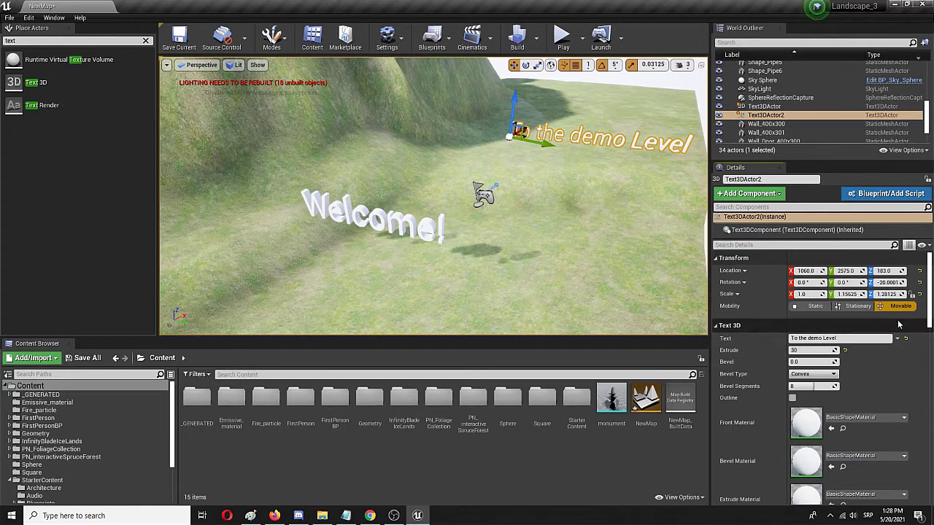
key(Return)
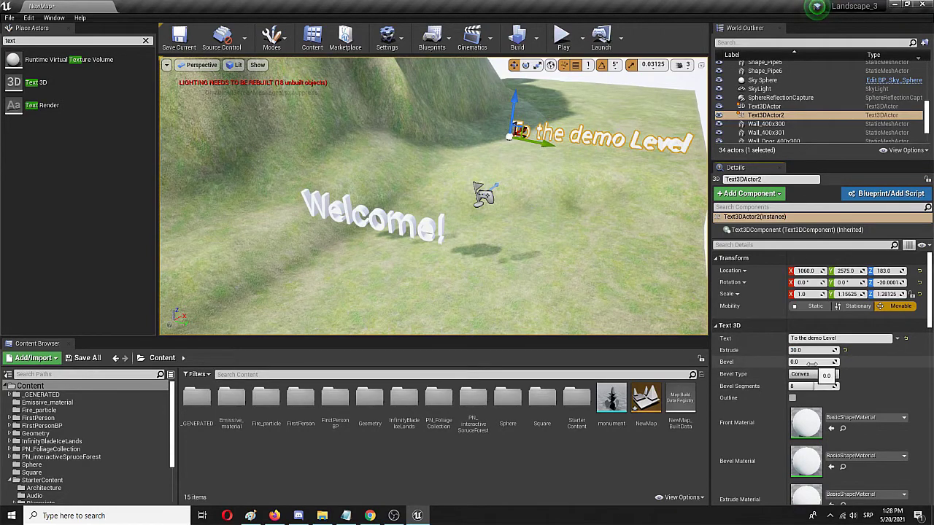
Give the Welcome! text a bevel of 5, after first trying 1
click(358, 227)
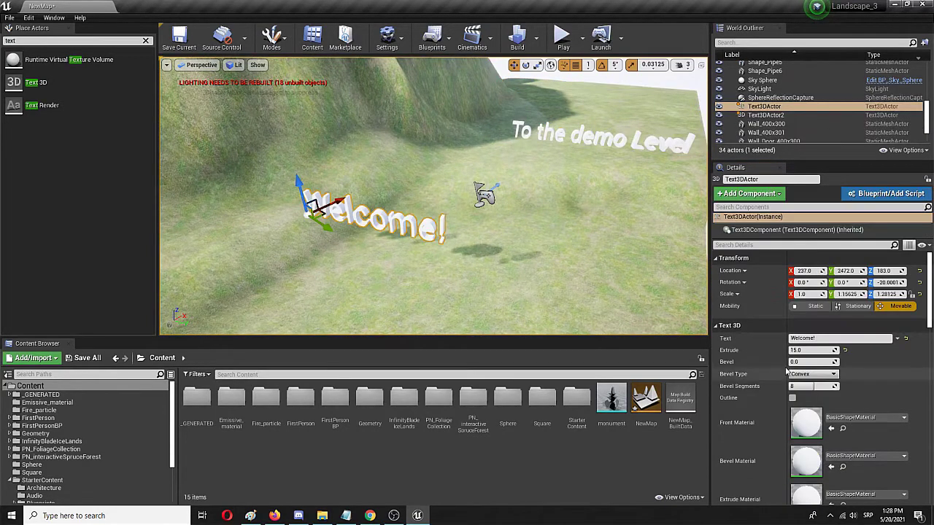
click(822, 362)
text(1)
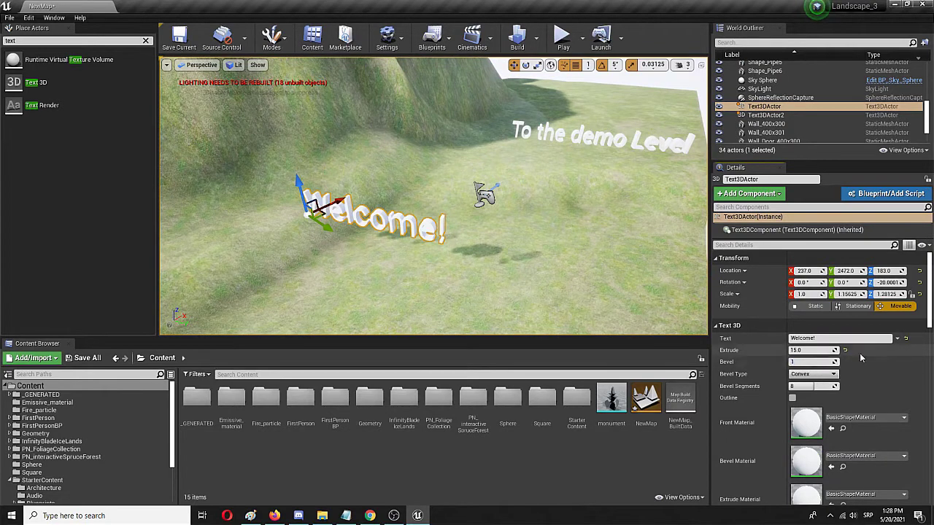
key(Return)
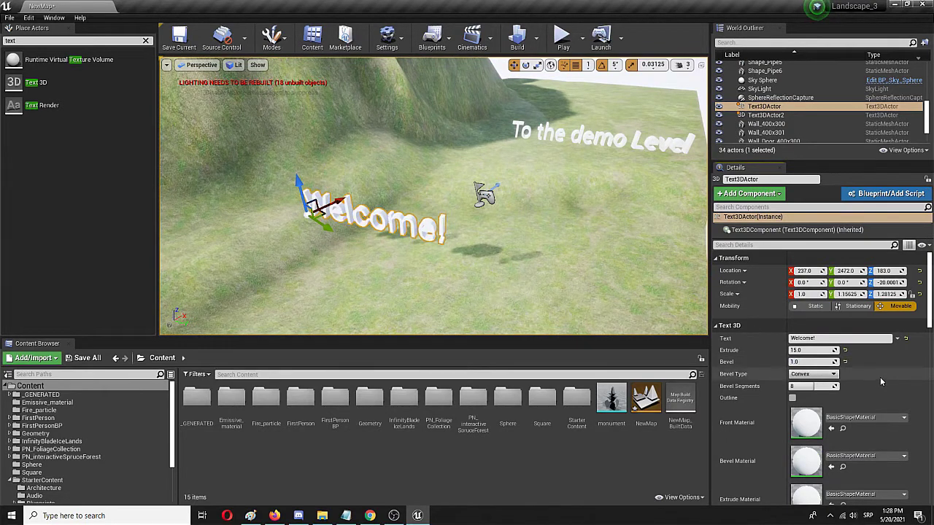
click(809, 361)
text(5)
key(Return)
Try out the Linear, Concave, Two Steps and Engraved bevel types
click(833, 374)
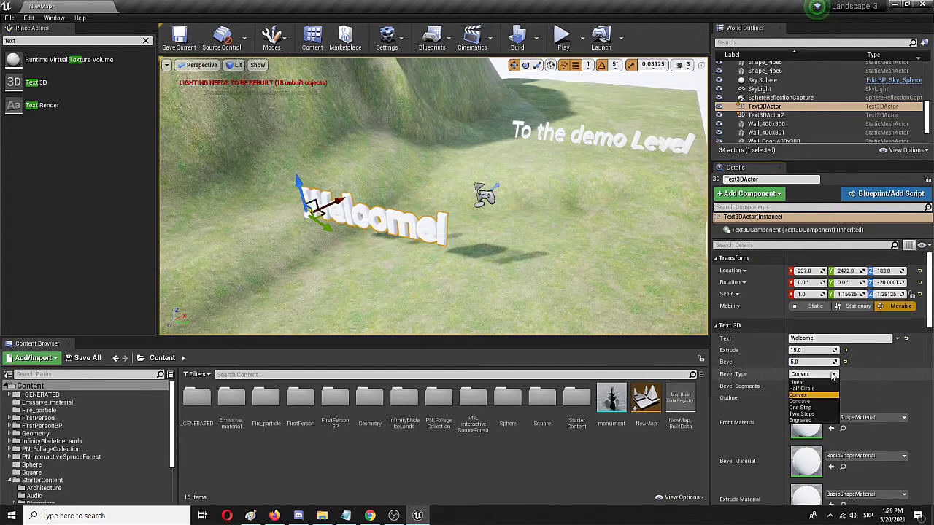
click(827, 382)
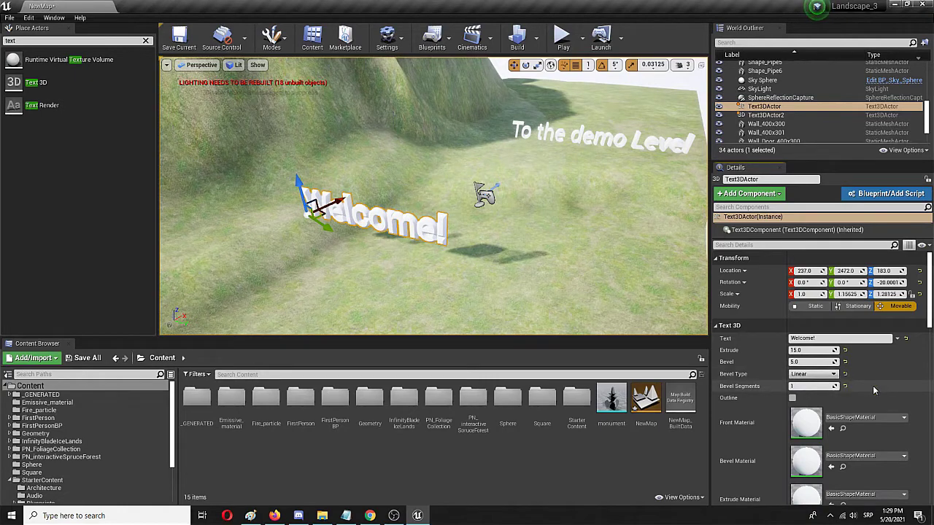
scroll(872, 386, down, 2)
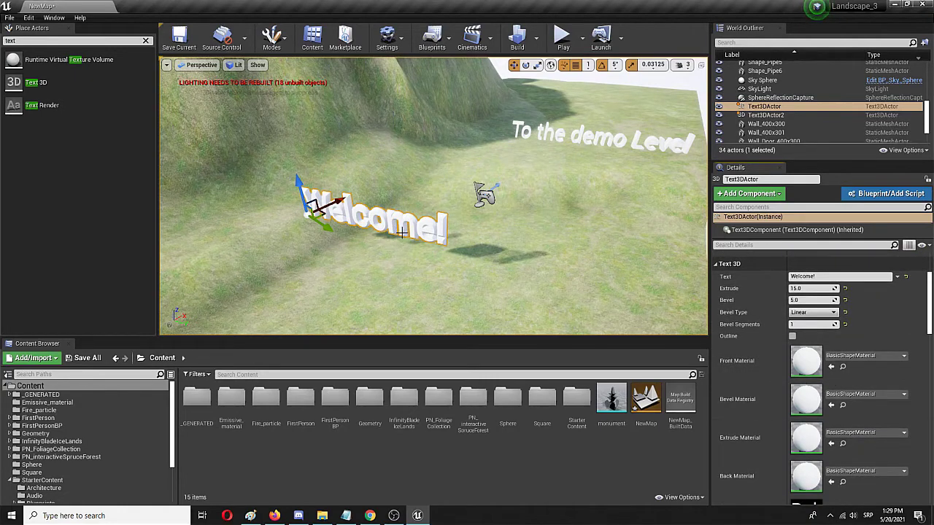
scroll(403, 241, up, 2)
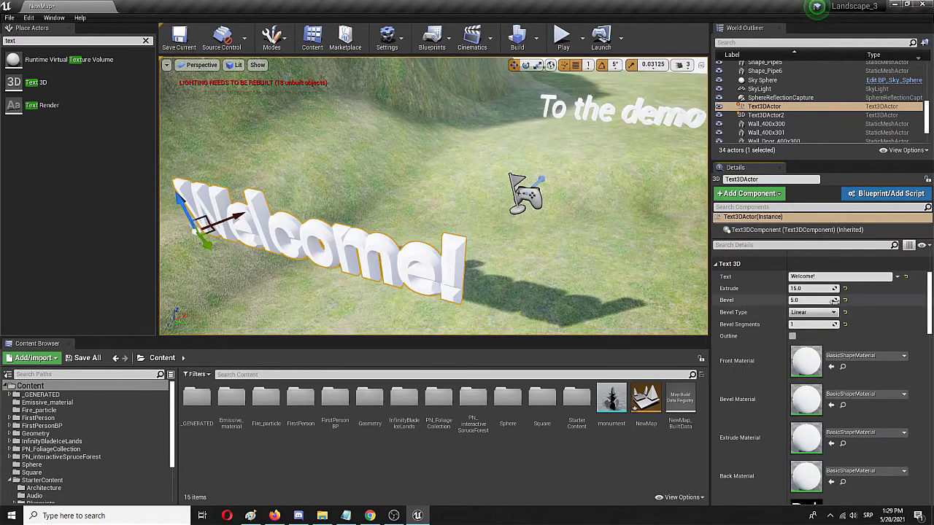
click(832, 312)
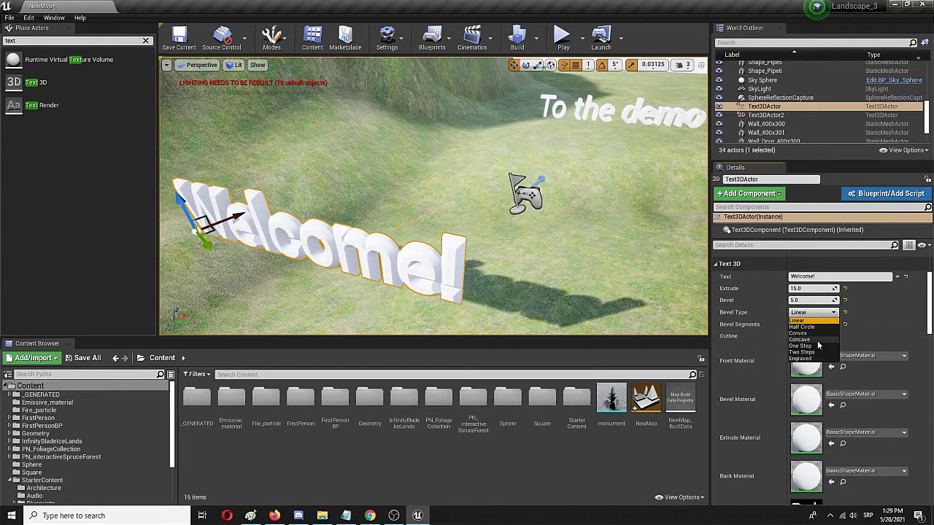
click(817, 339)
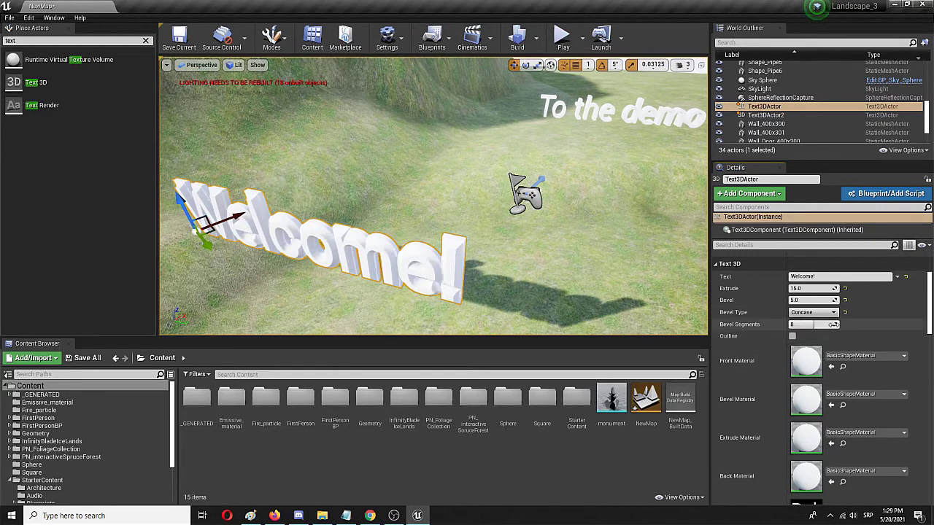
click(833, 313)
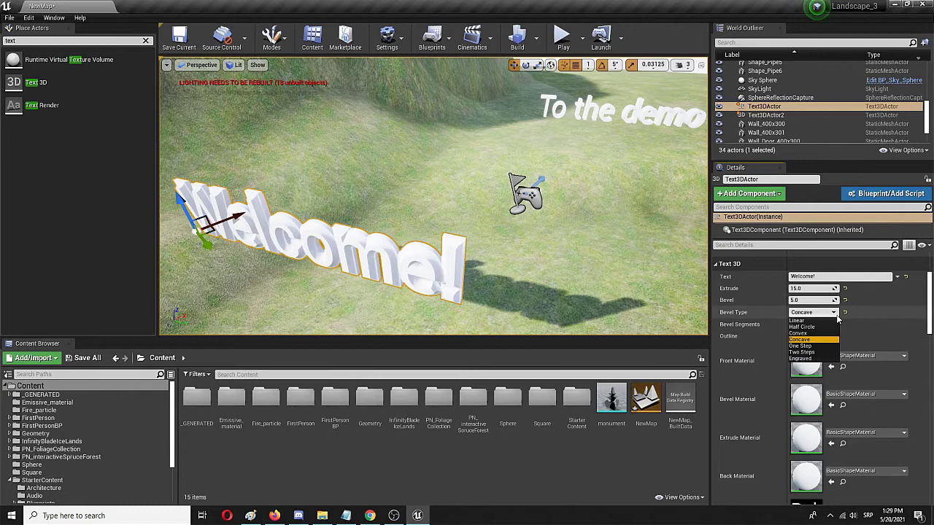
click(819, 352)
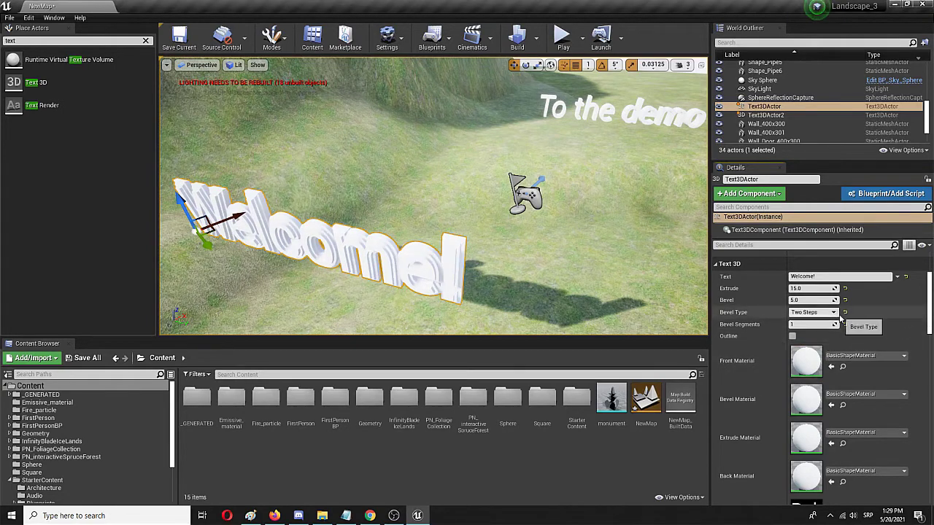
click(833, 313)
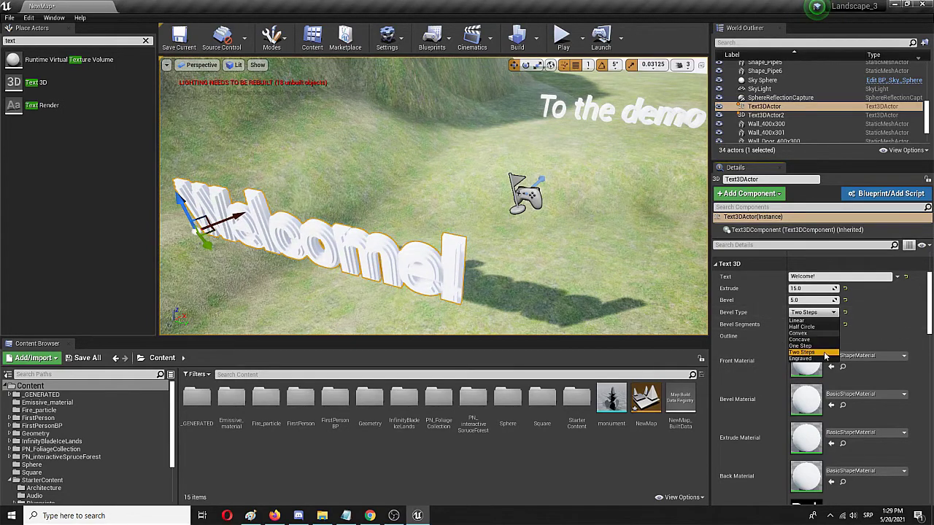
click(817, 361)
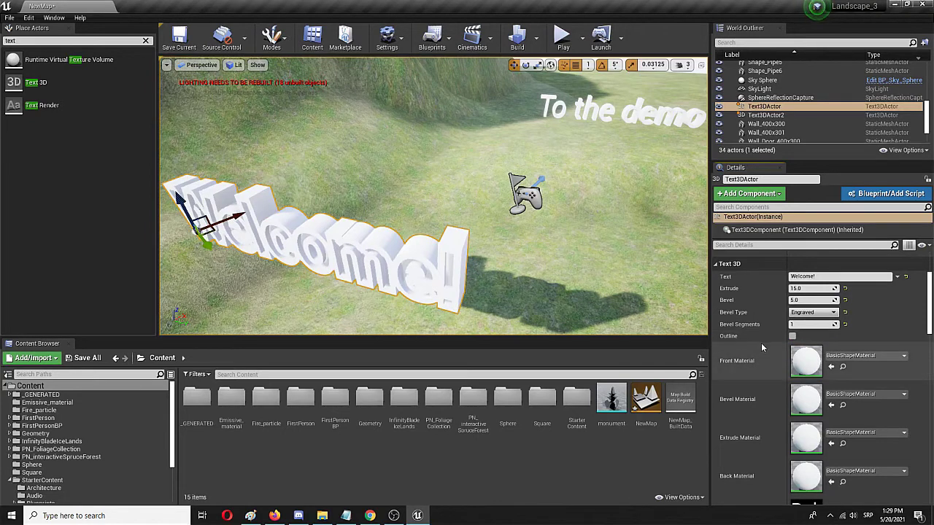
click(817, 313)
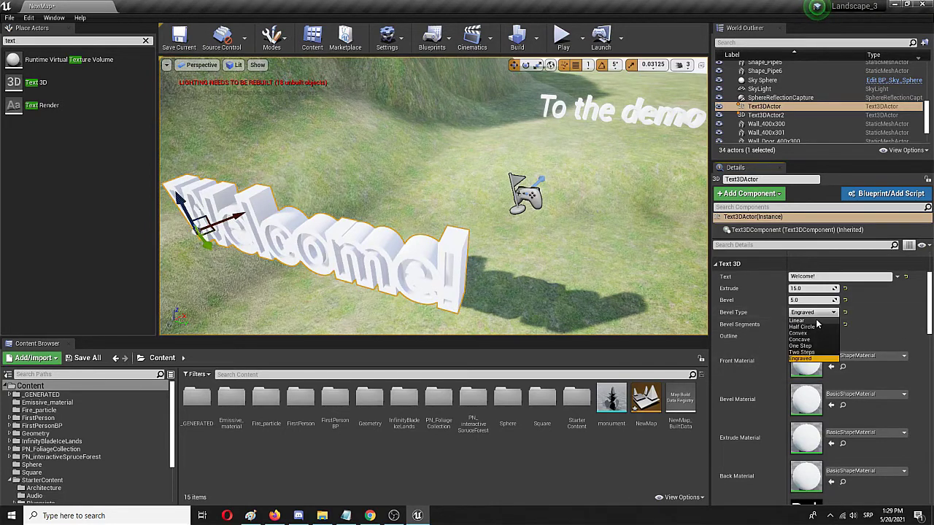
click(801, 320)
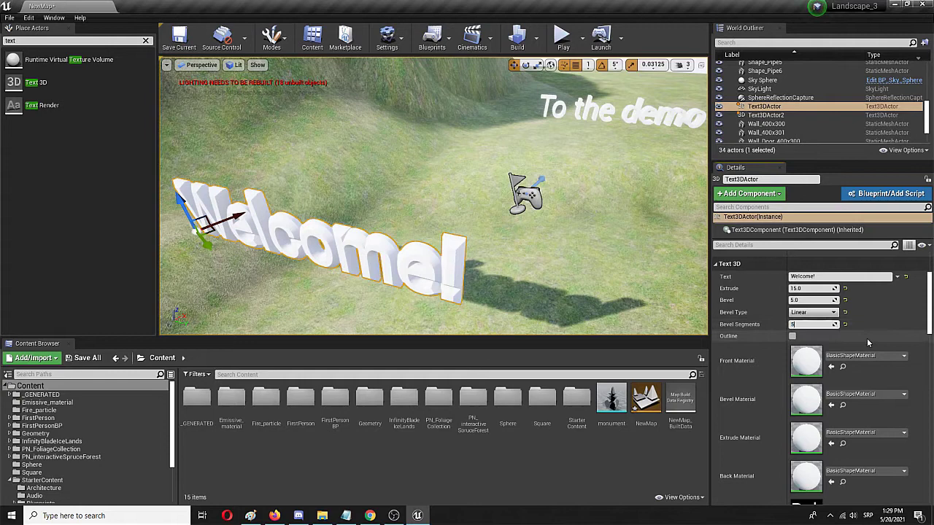
Settle on the Convex bevel type with 1 bevel segment
click(827, 313)
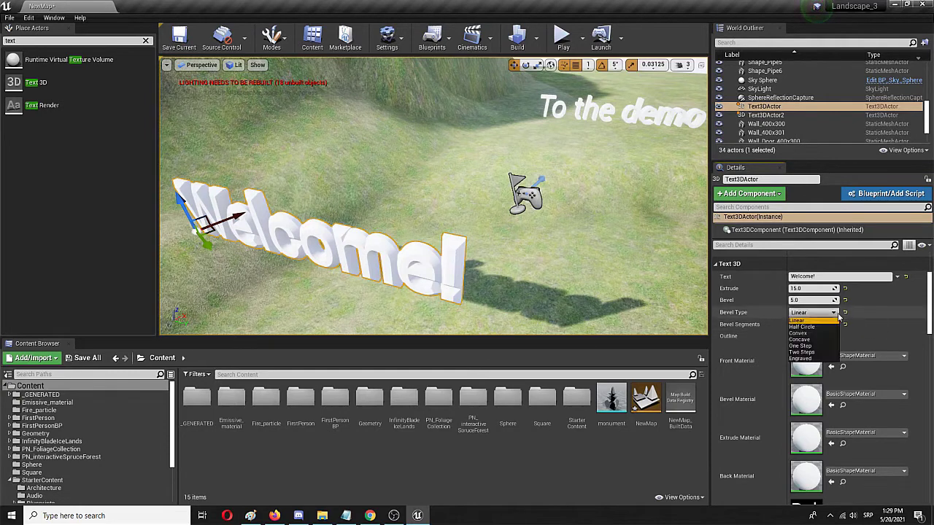
click(803, 359)
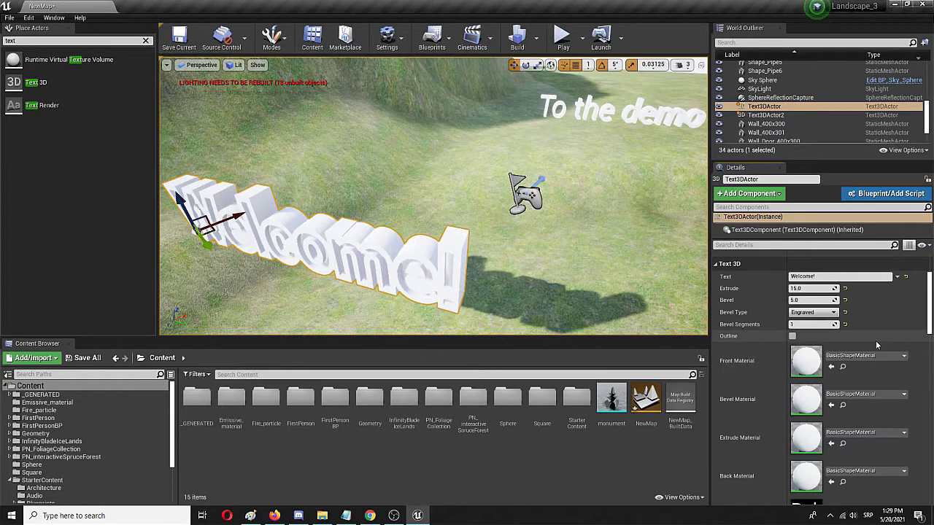
click(834, 313)
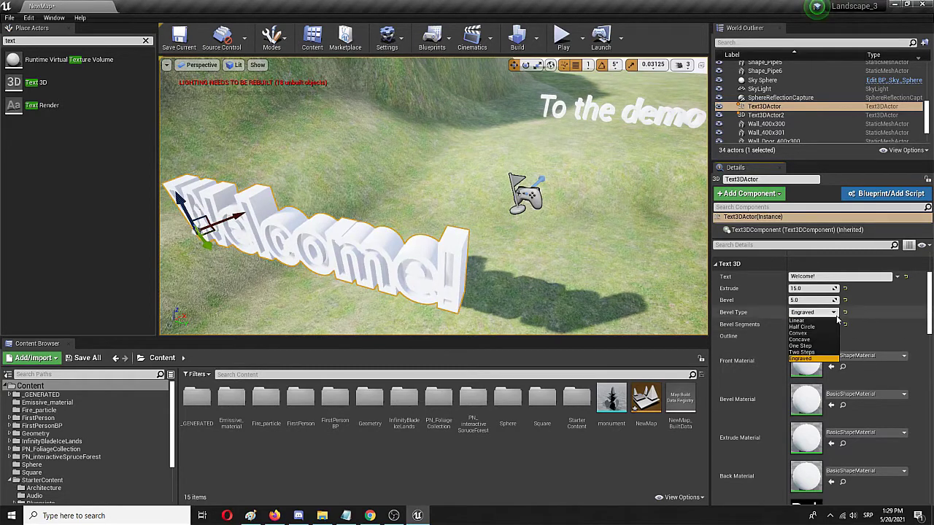
click(820, 334)
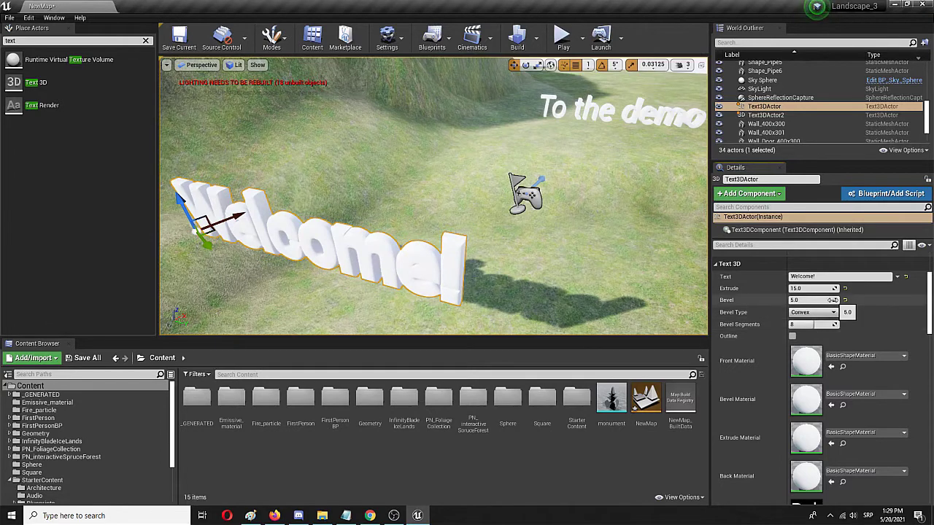
click(833, 299)
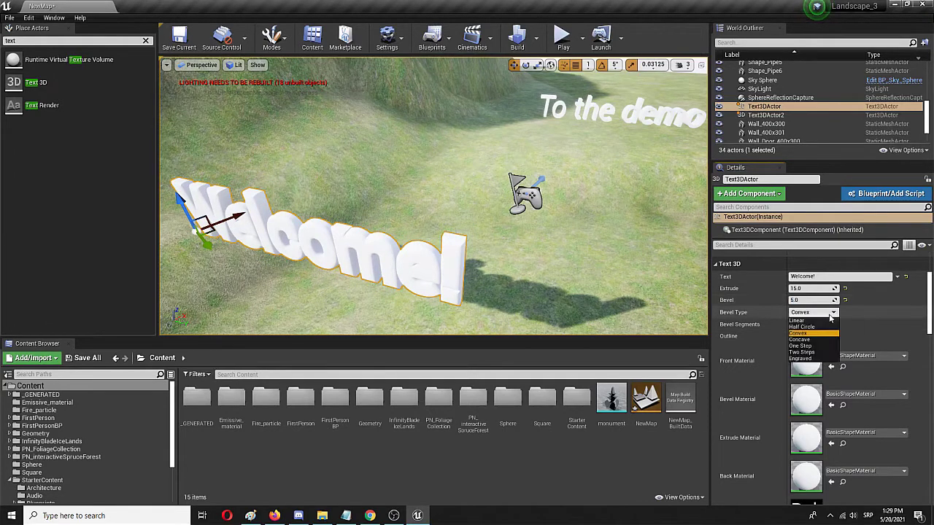
click(832, 324)
text(1)
key(Return)
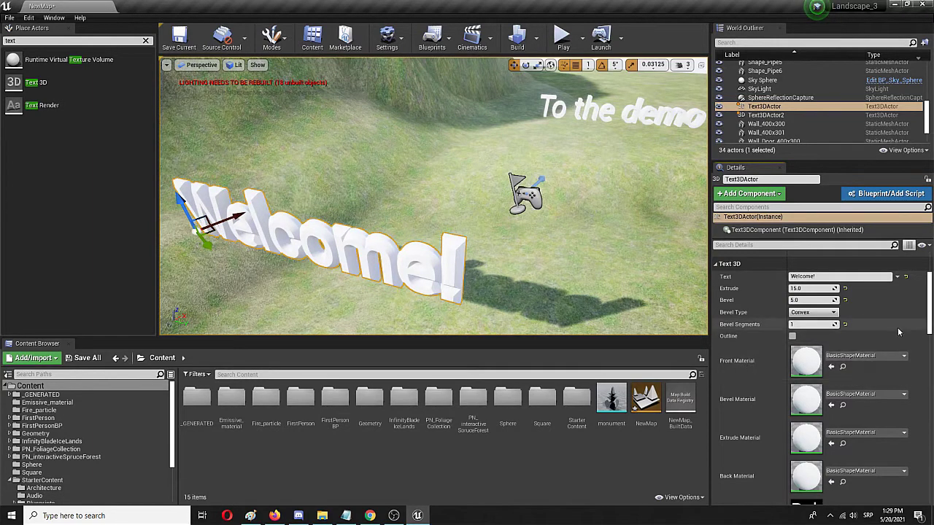
Keep the Roboto font and turn the view to show both Welcome! and To the demo Level
scroll(877, 335, down, 2)
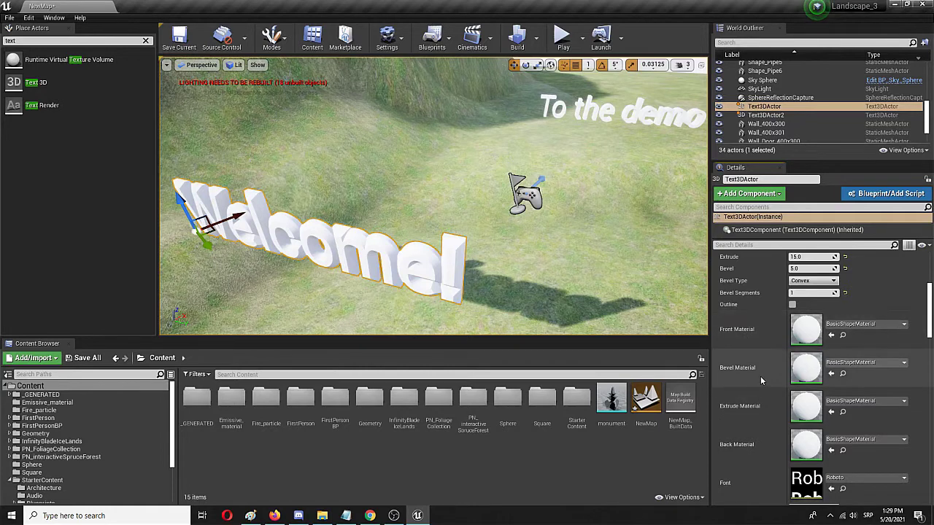
scroll(753, 416, down, 1)
scroll(753, 417, down, 2)
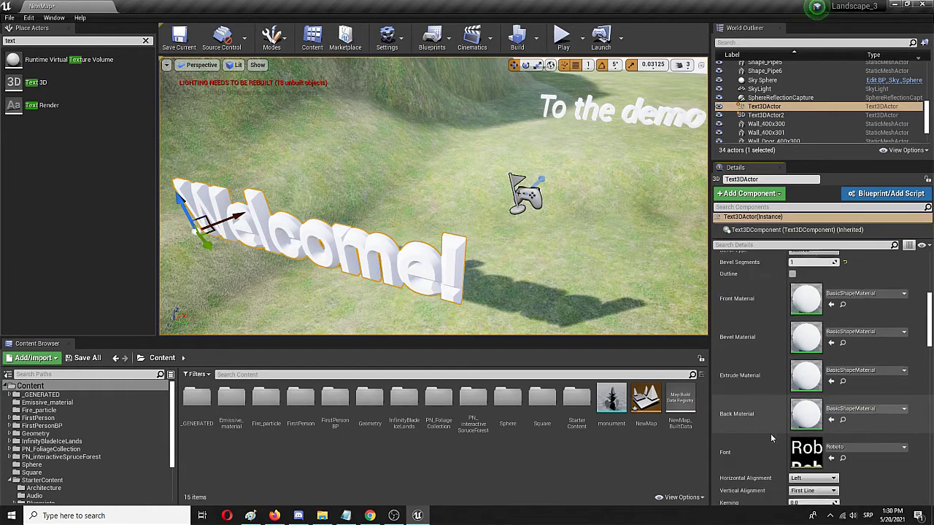
click(862, 435)
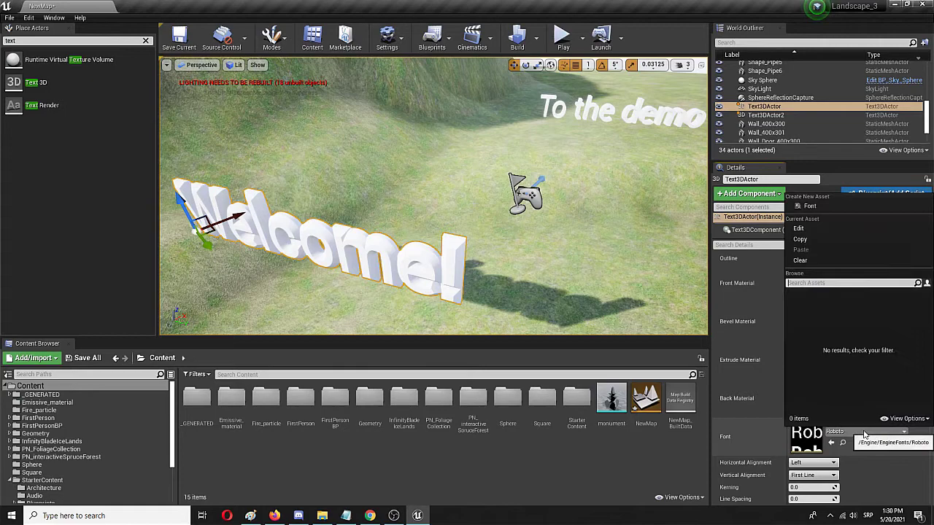
click(882, 454)
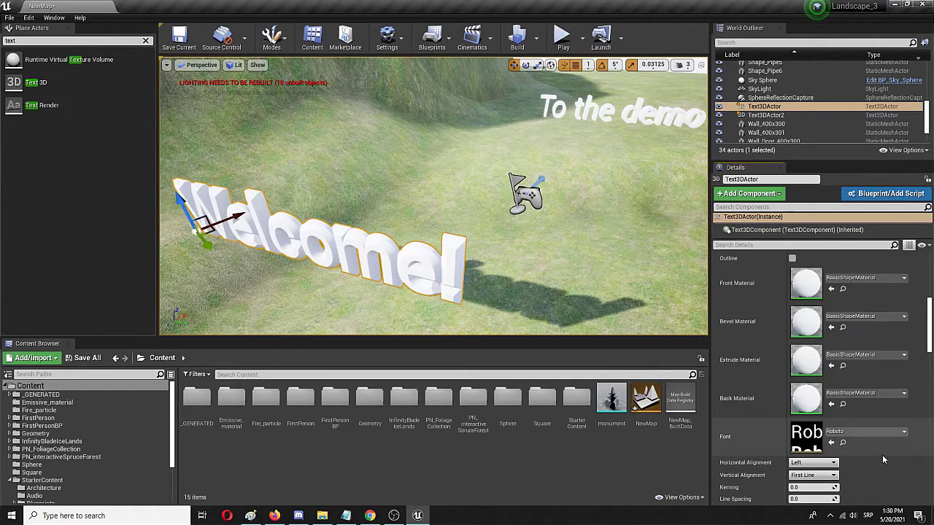
scroll(859, 440, down, 5)
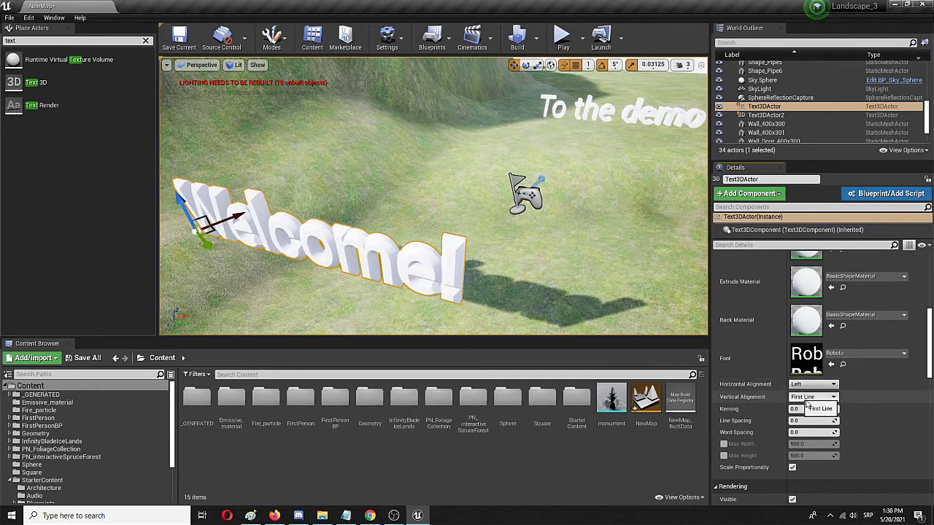
scroll(846, 429, down, 6)
scroll(845, 429, down, 3)
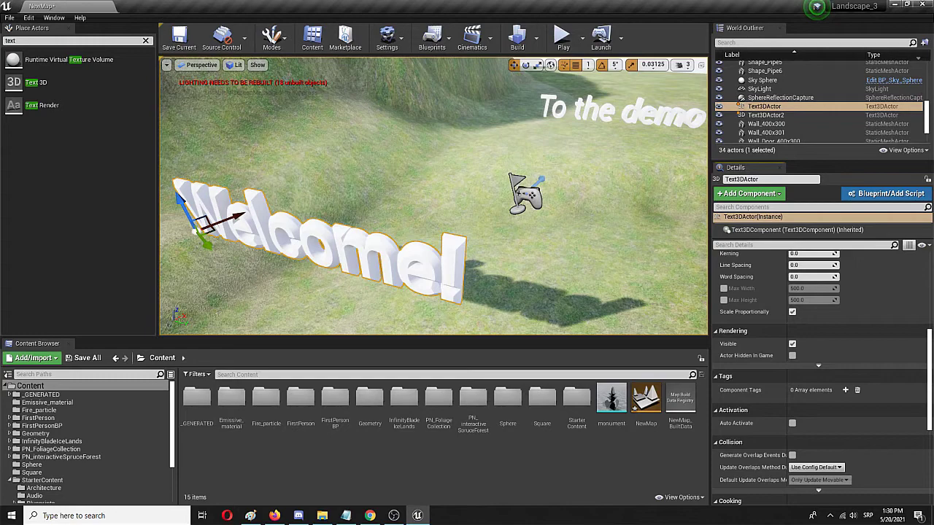
right_drag(437, 219, 415, 221)
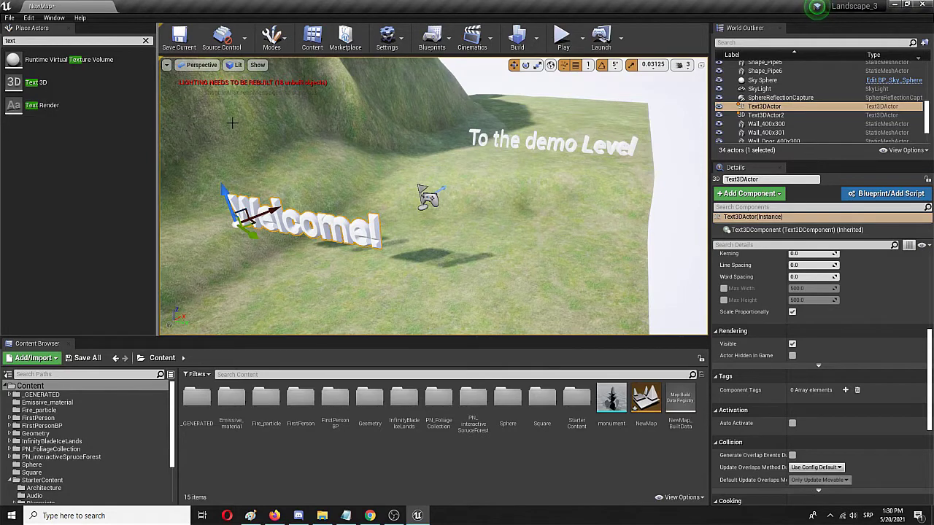
Play the level and walk around the Welcome! text, viewing it from several angles
click(559, 41)
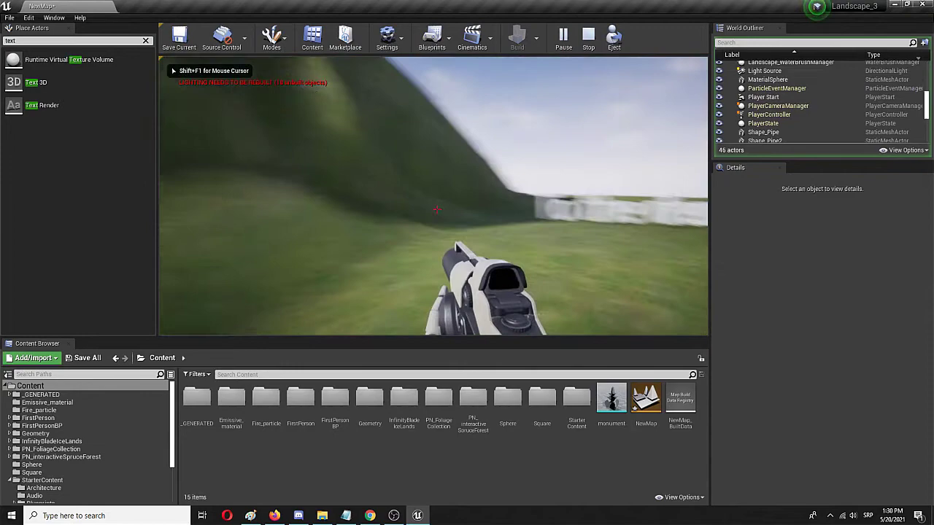
key(w)
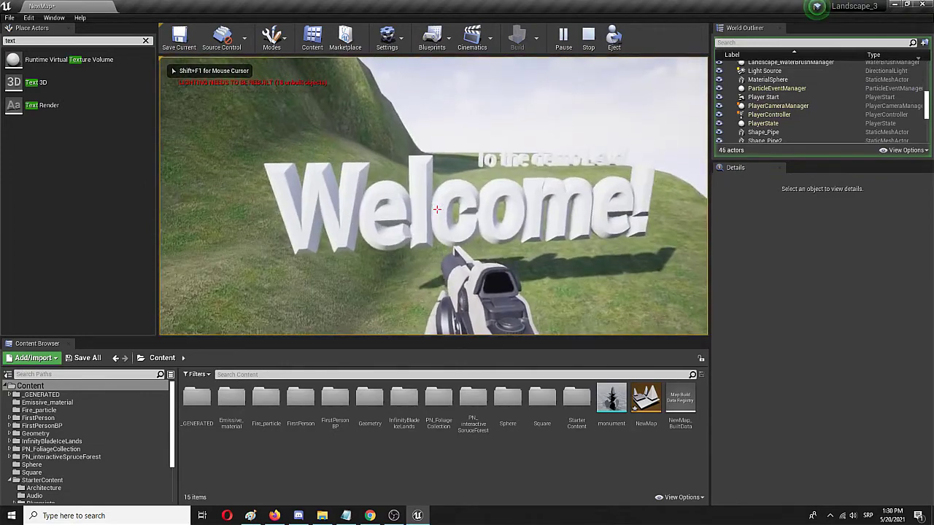
key(w)
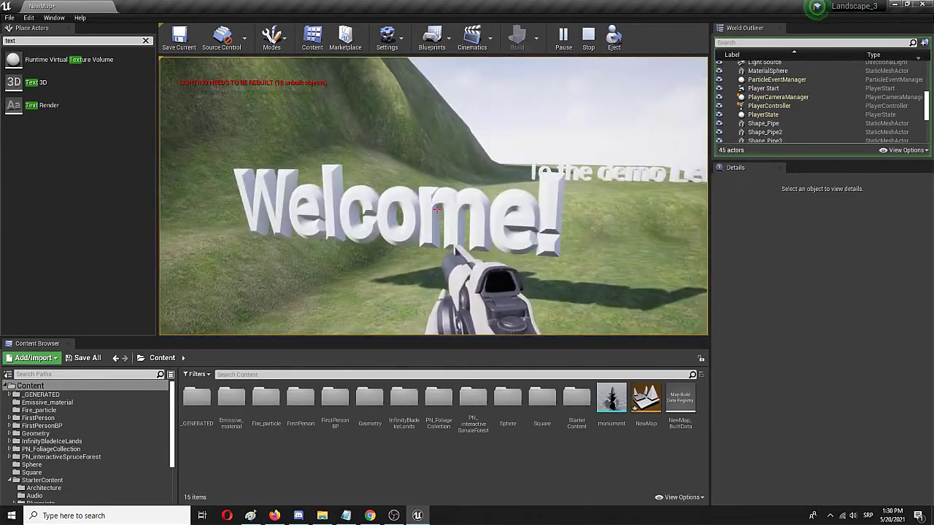
key(s)
key(w)
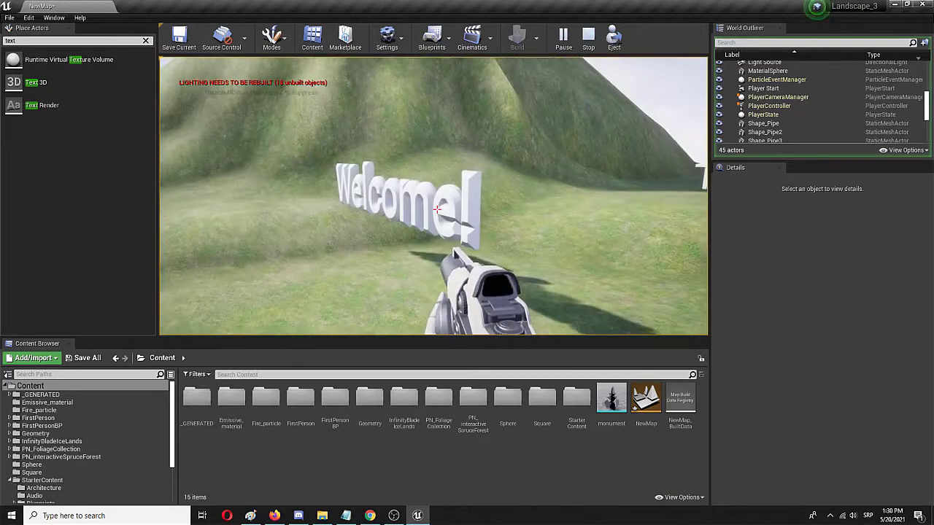
key(w)
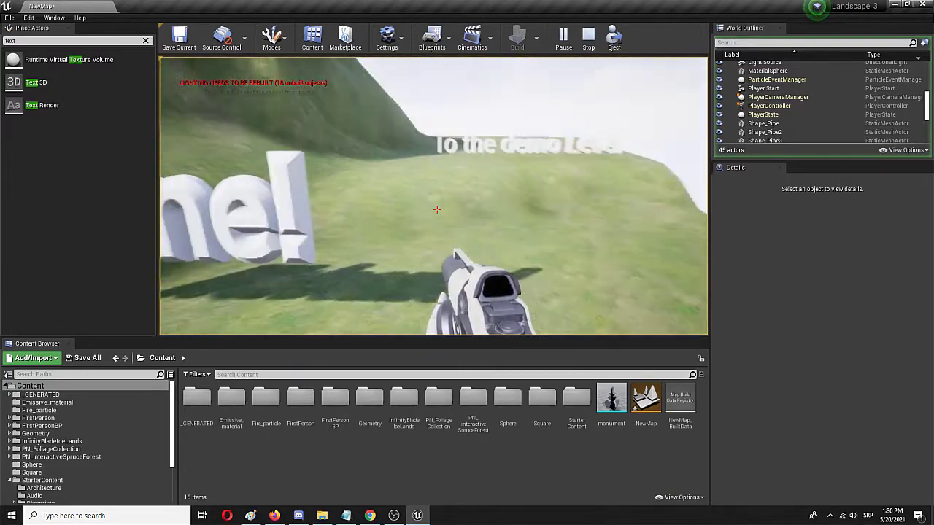
key(d)
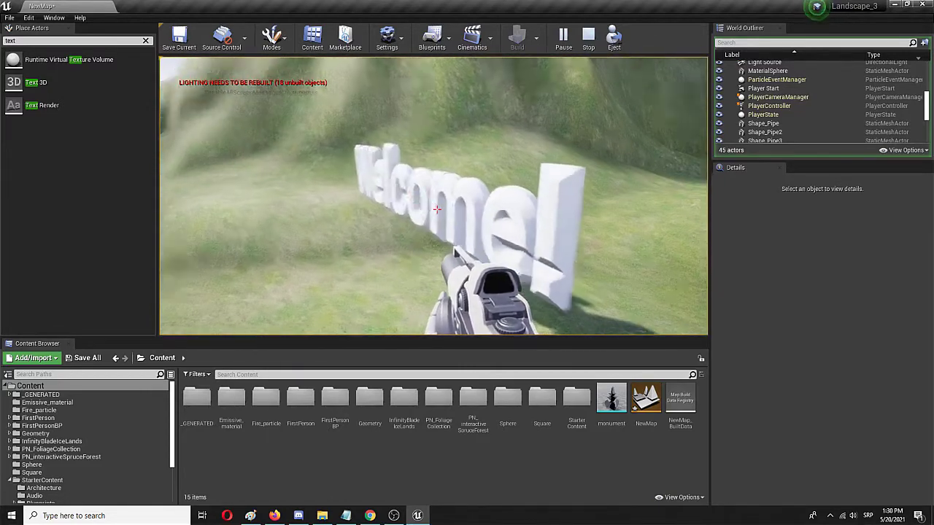
key(a)
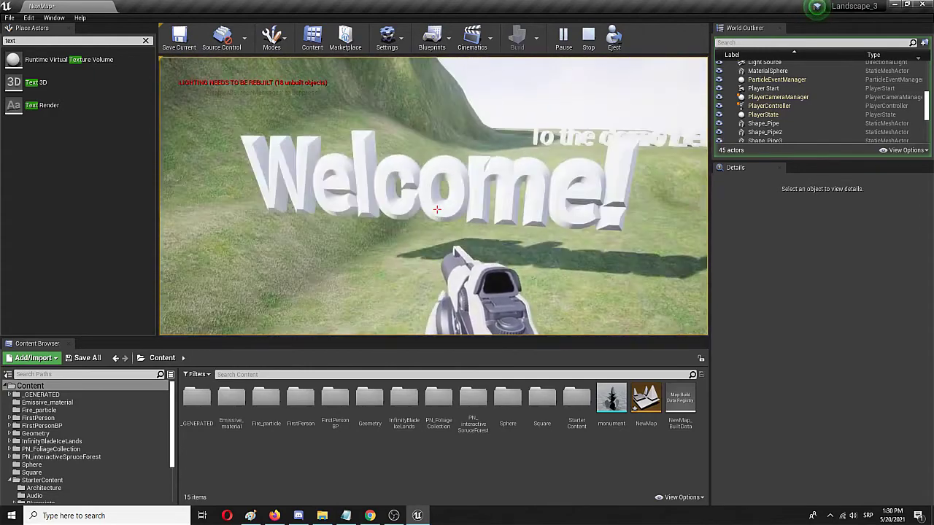
Walk up to the To the demo Level text, then end the play preview
key(d)
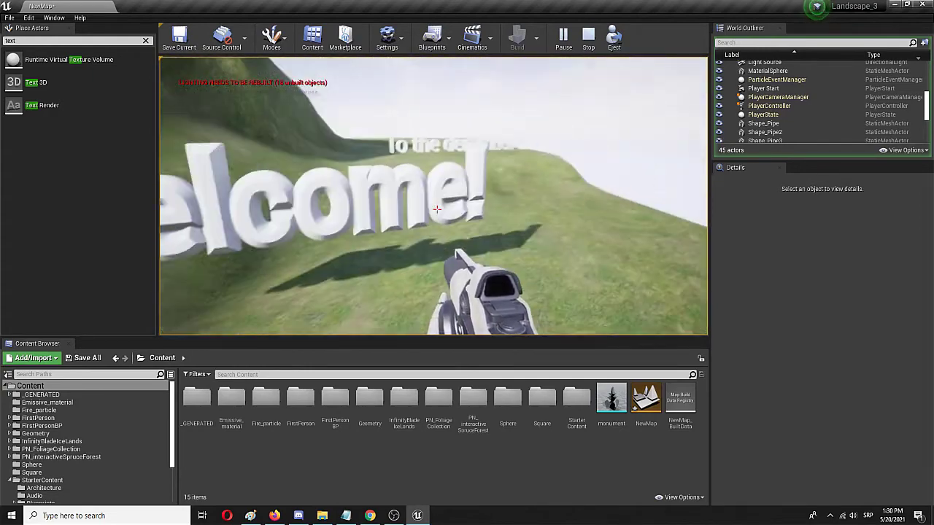
key(a)
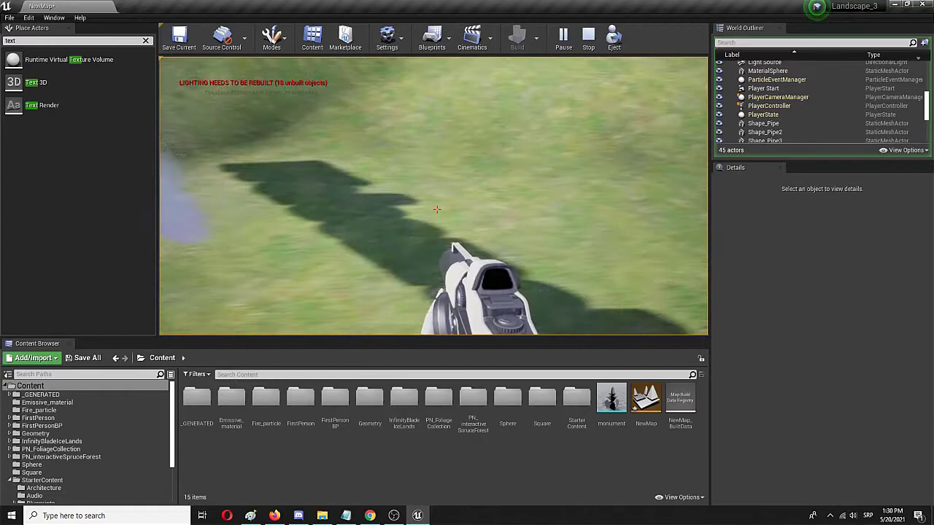
key(w)
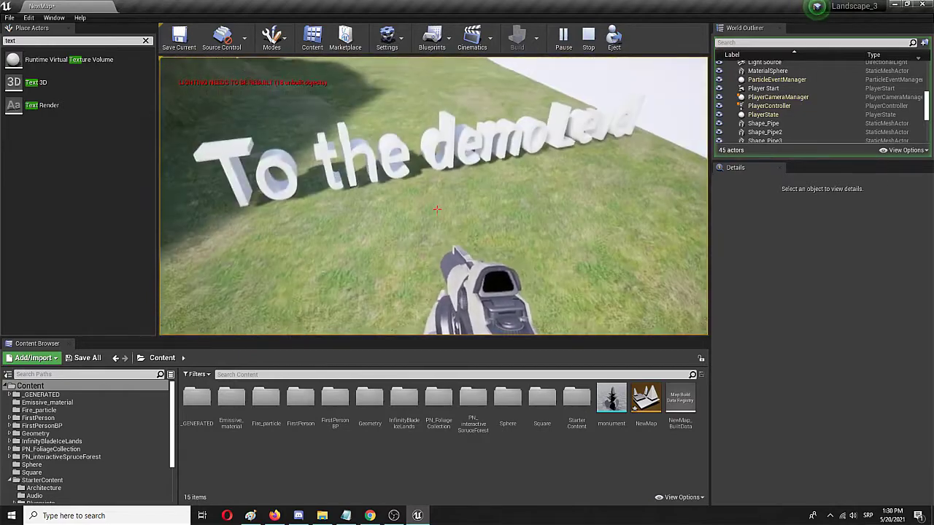
key(w)
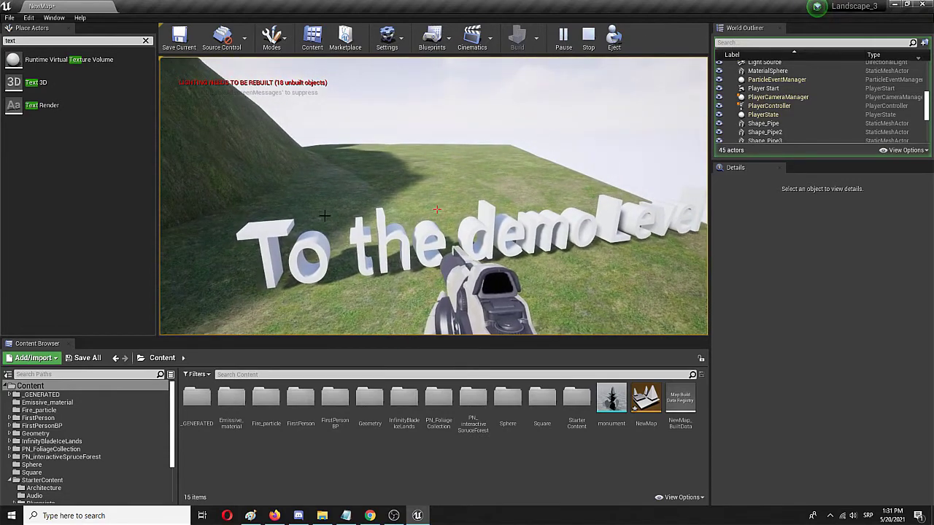
key(Escape)
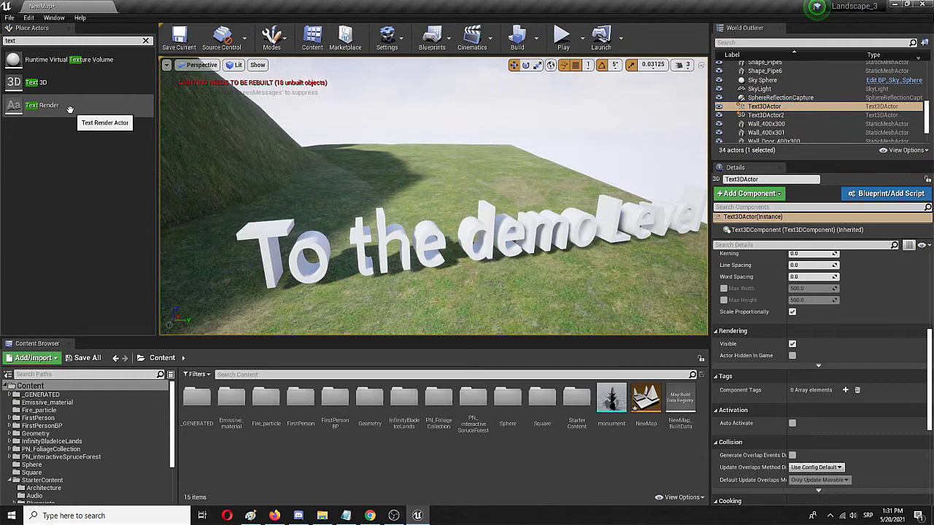